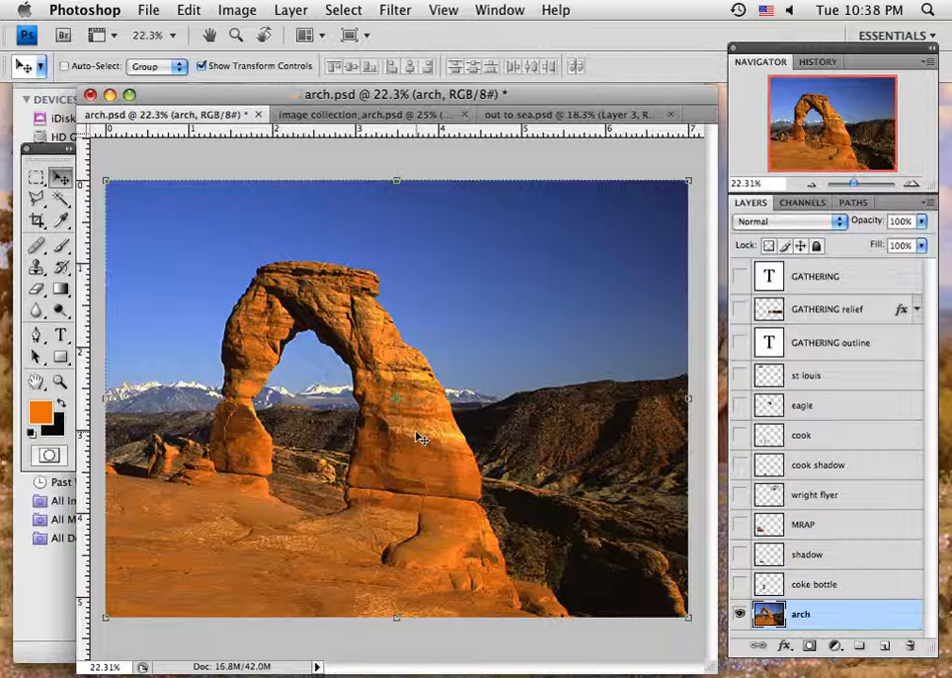
- In the image collection document, select the eagle layer's orange background with the Magic Wand and extend it to similar colours
click(328, 115)
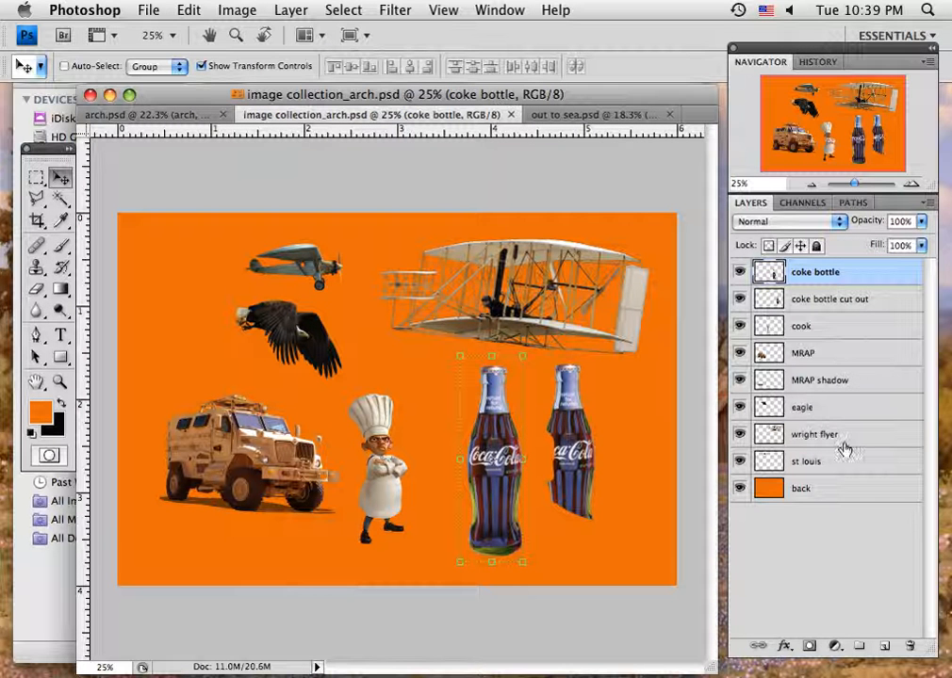
click(839, 412)
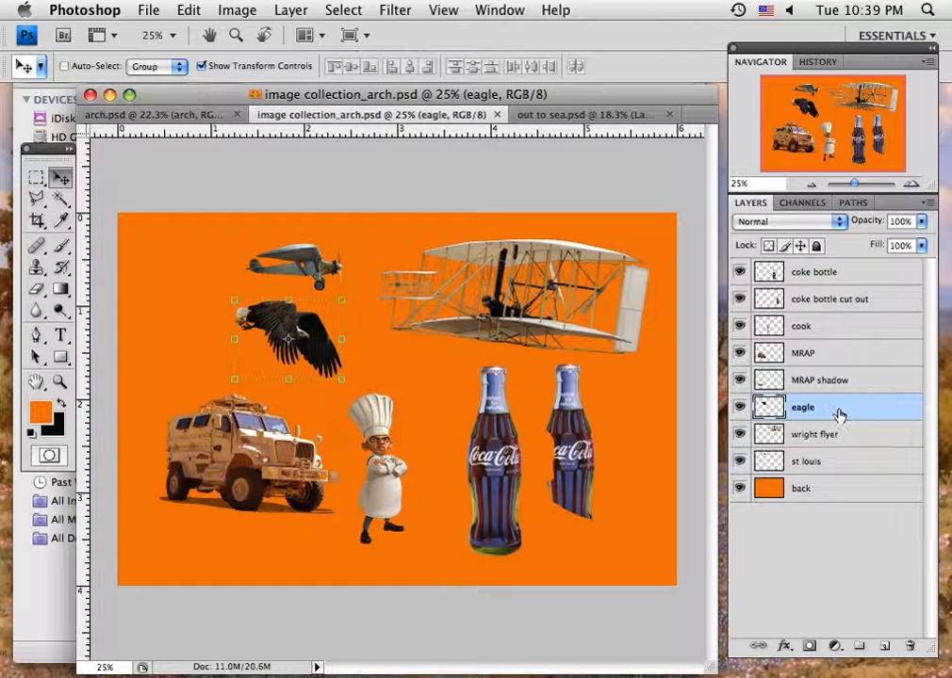
click(60, 200)
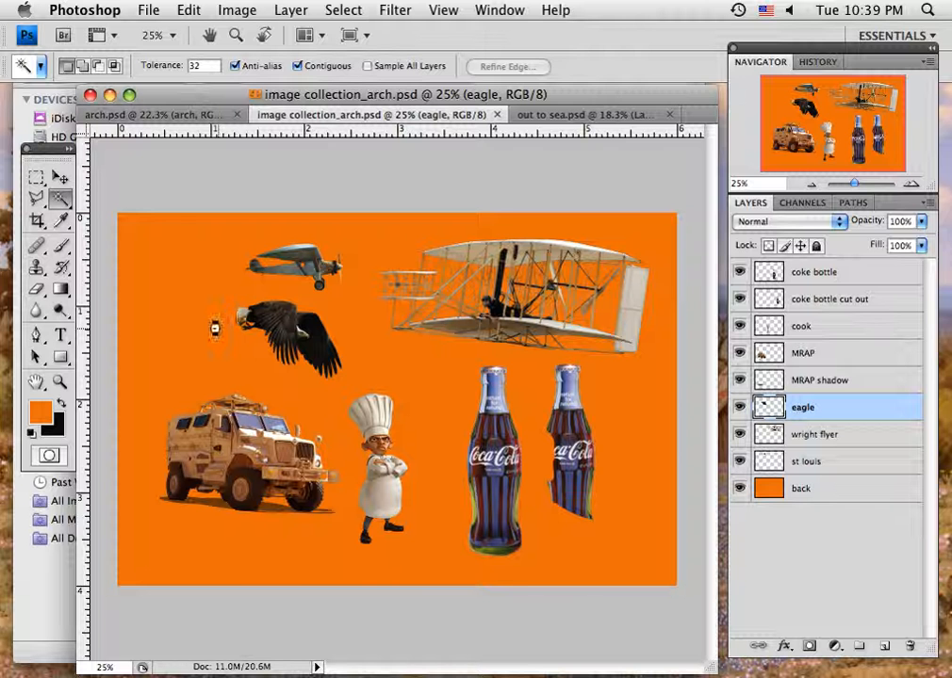
click(215, 327)
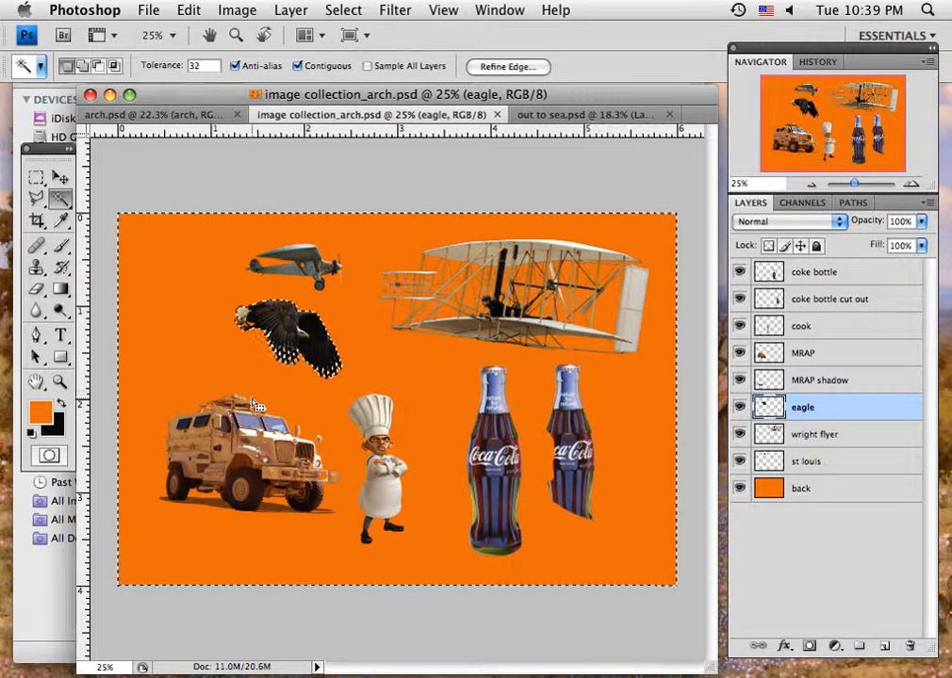
click(330, 11)
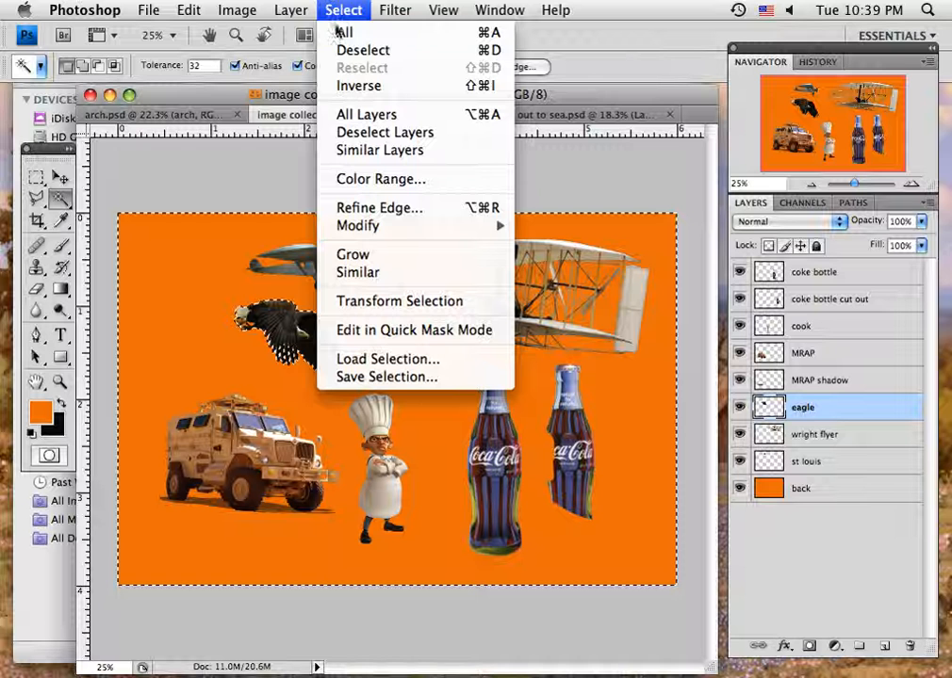
click(367, 273)
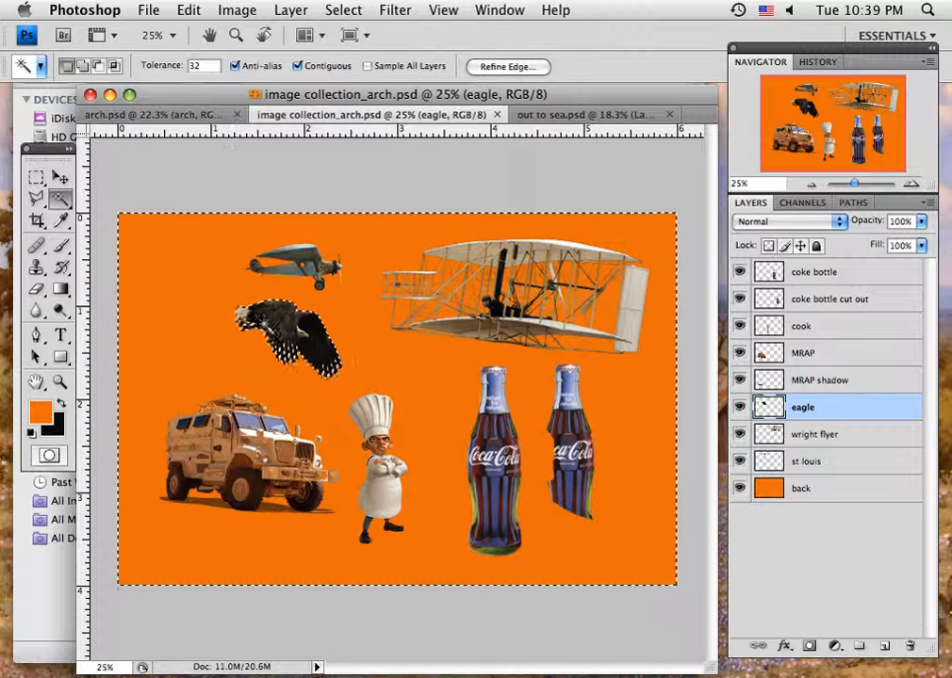
- Invert the selection to isolate the eagle and copy it
click(346, 10)
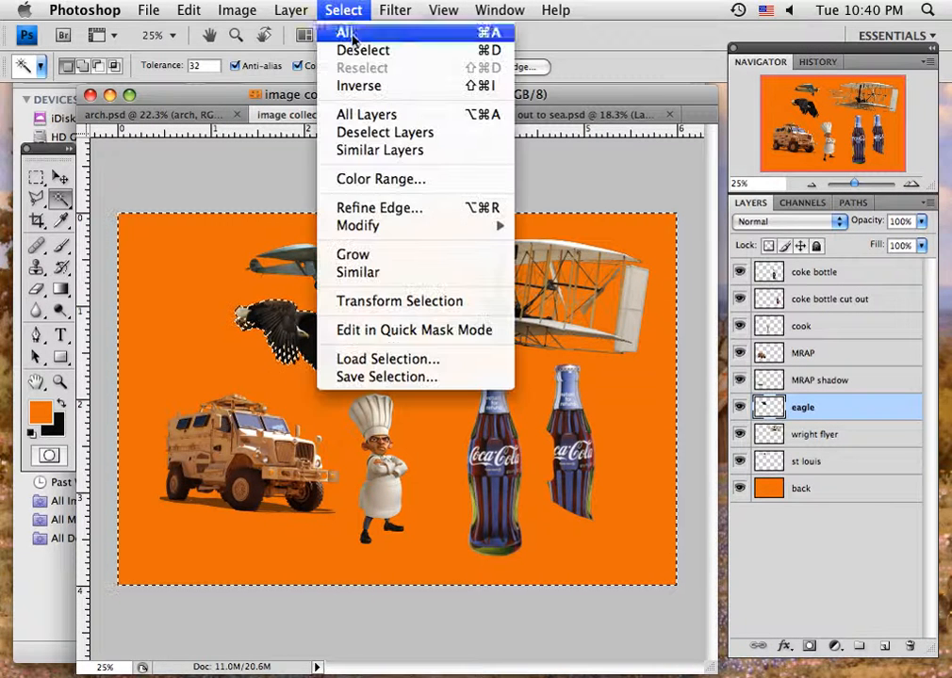
click(371, 87)
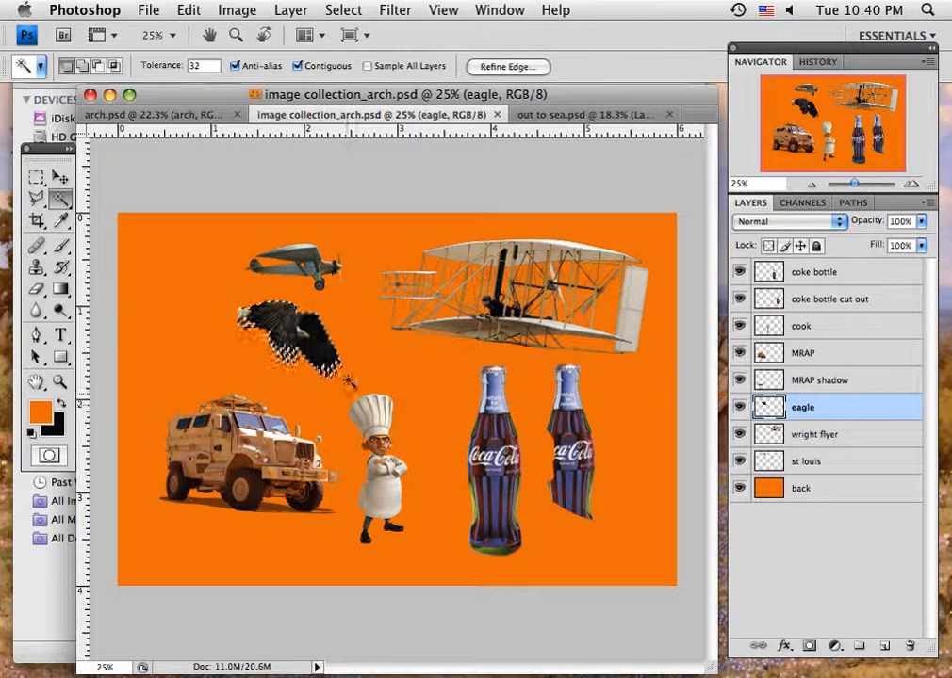
key(super+c)
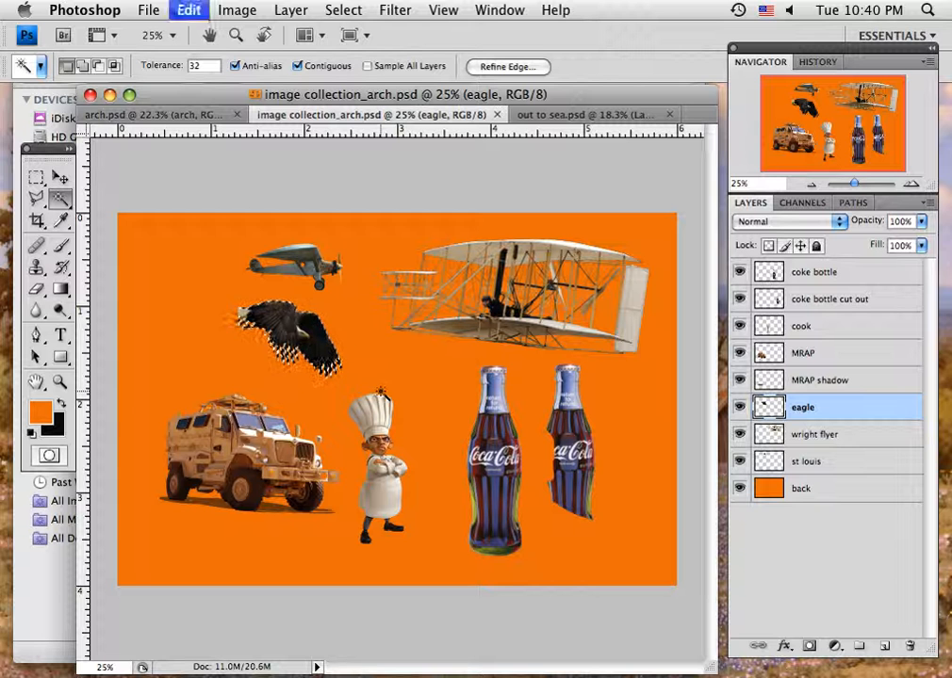
- In the arch document, add a new layer at the top of the stack and name it add eagle
click(164, 117)
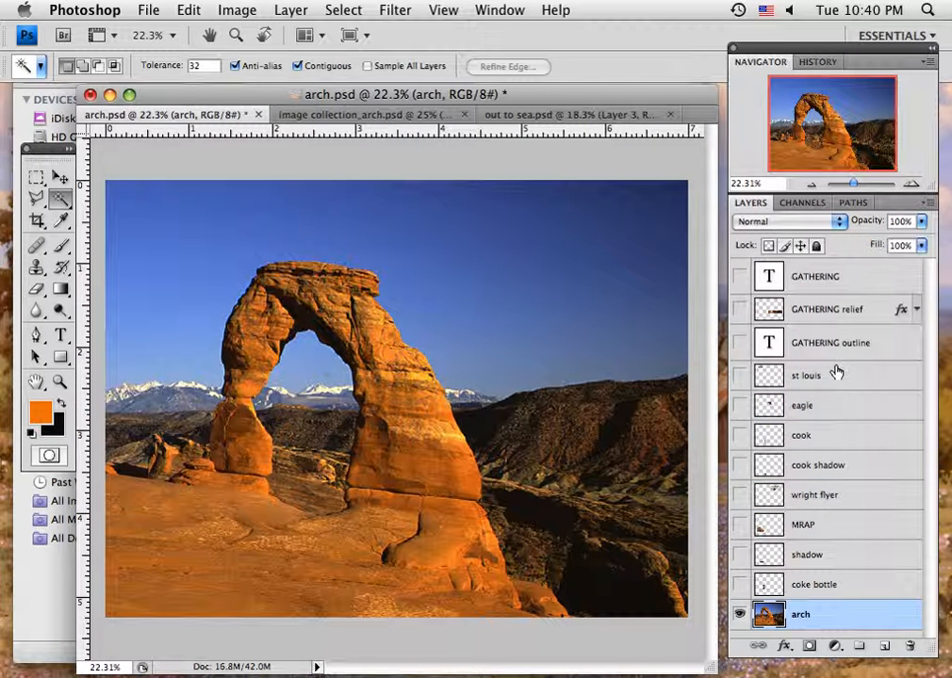
drag(879, 284, 890, 648)
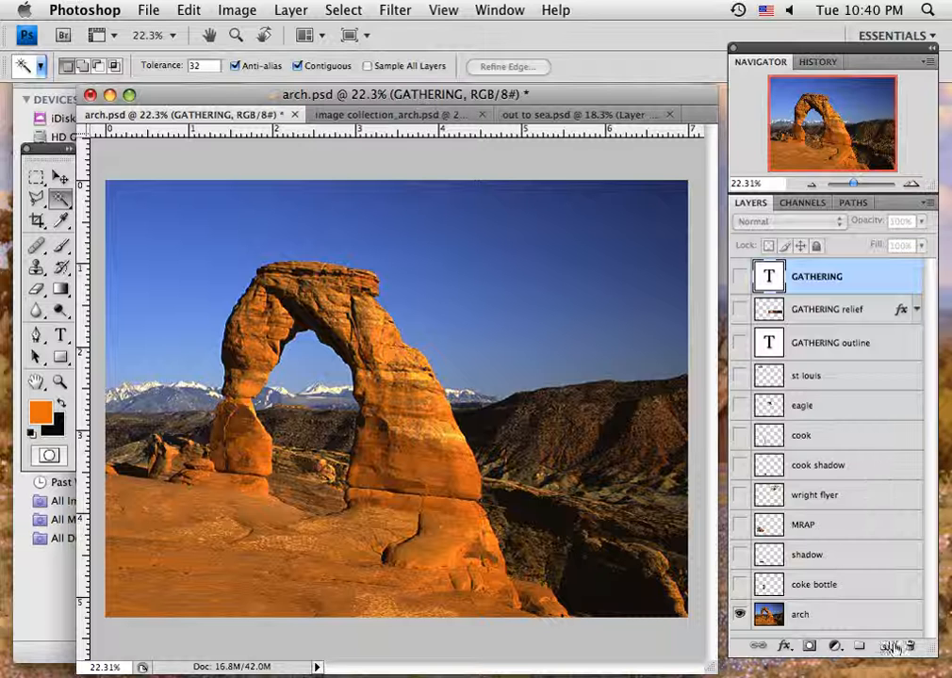
click(885, 649)
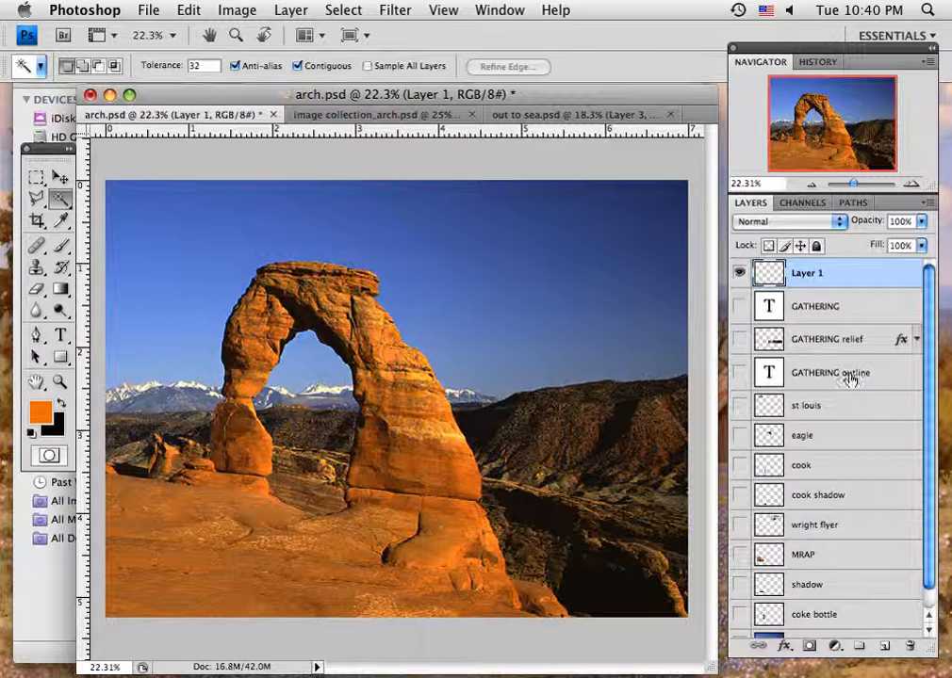
double_click(803, 273)
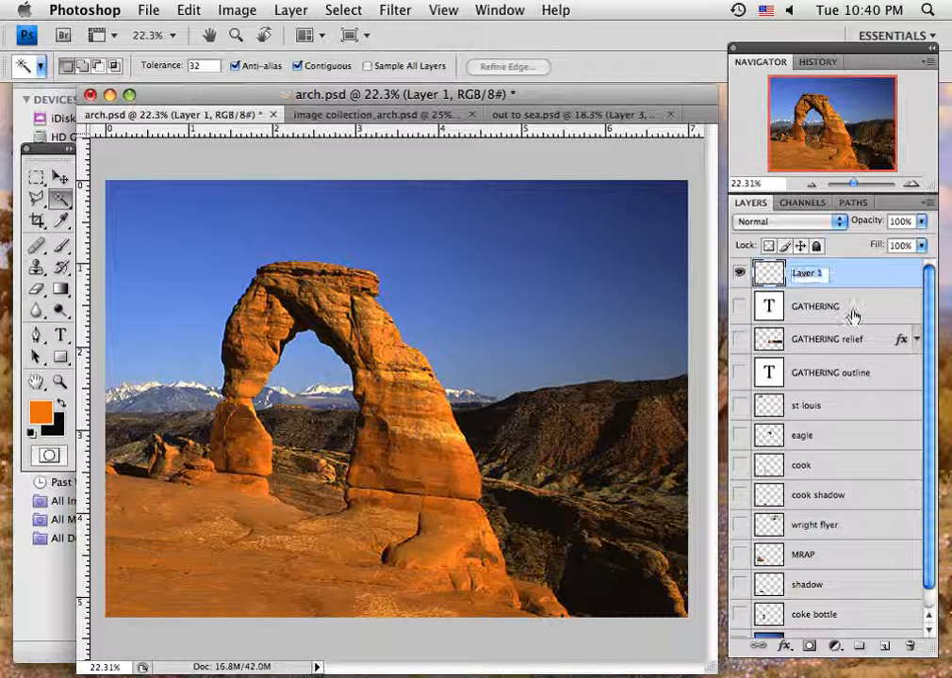
text(add eagle)
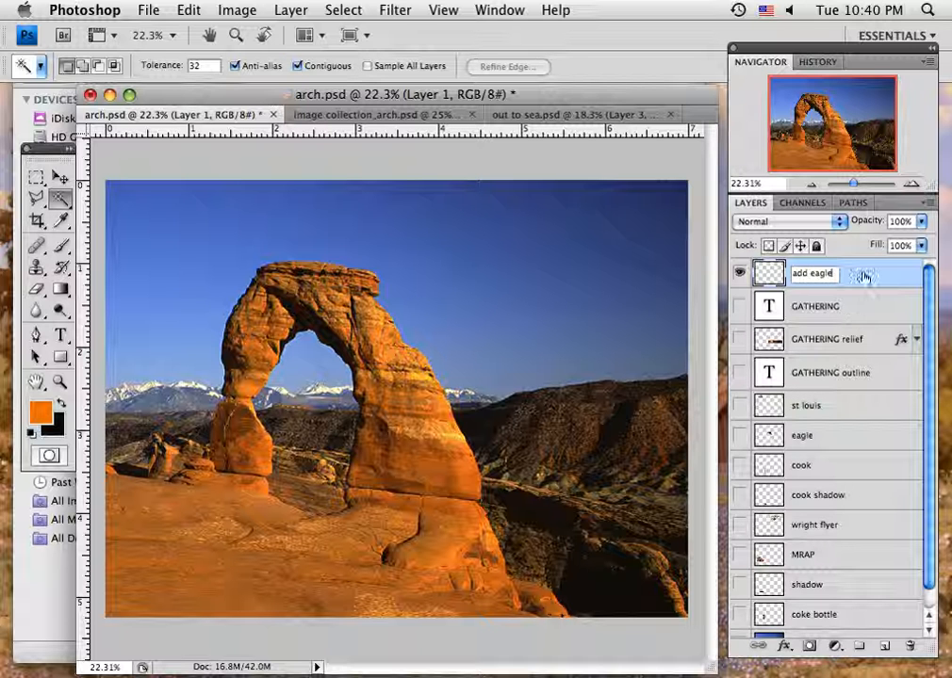
click(861, 277)
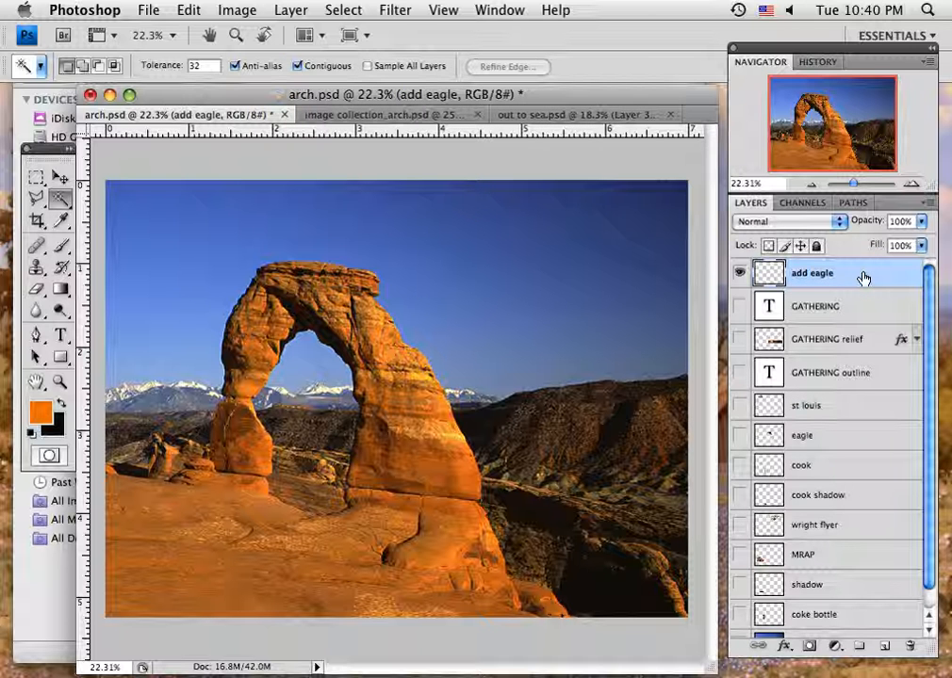
- Paste the eagle onto the new layer, move it into the sky above the arch, and turn off transform controls
key(super+v)
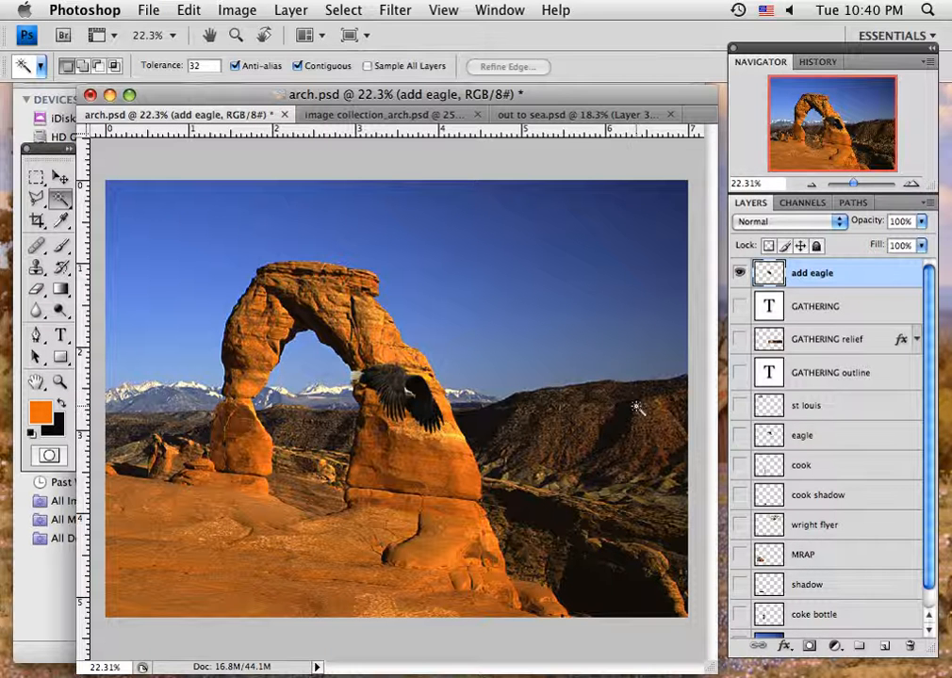
click(58, 178)
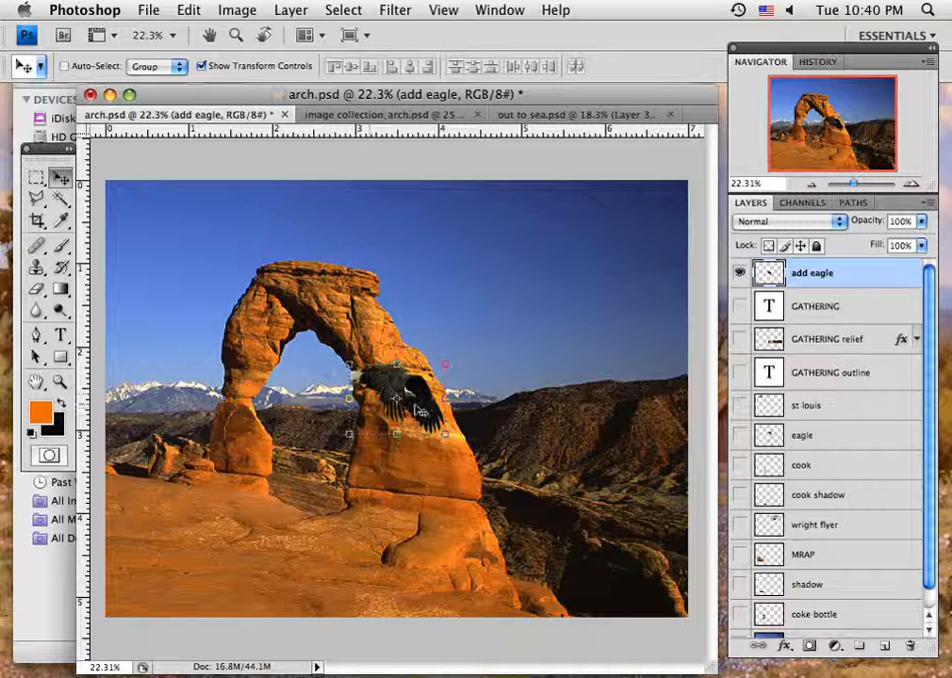
drag(428, 414, 471, 289)
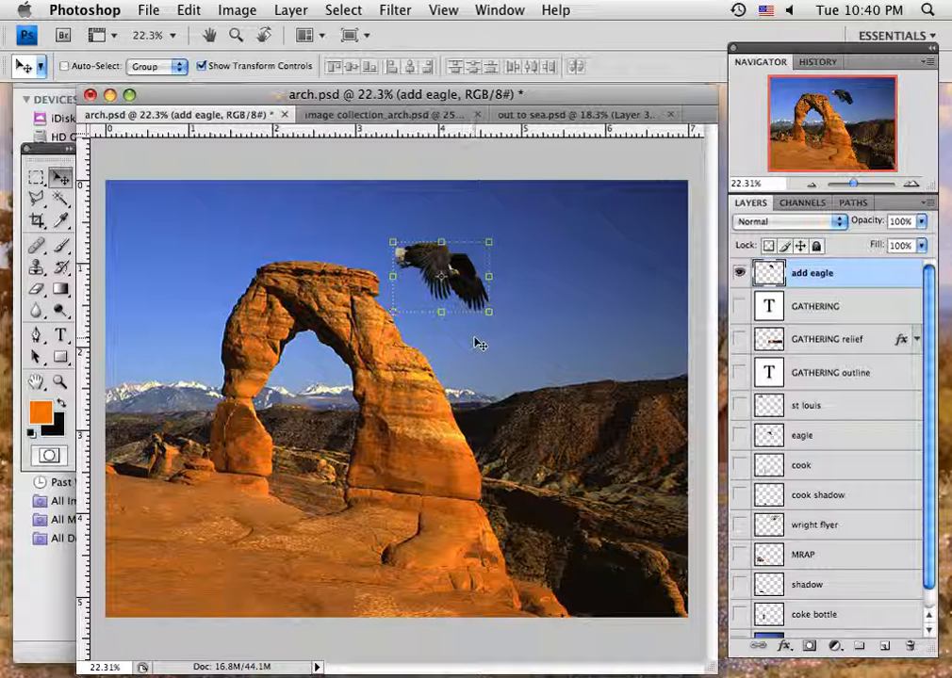
click(200, 65)
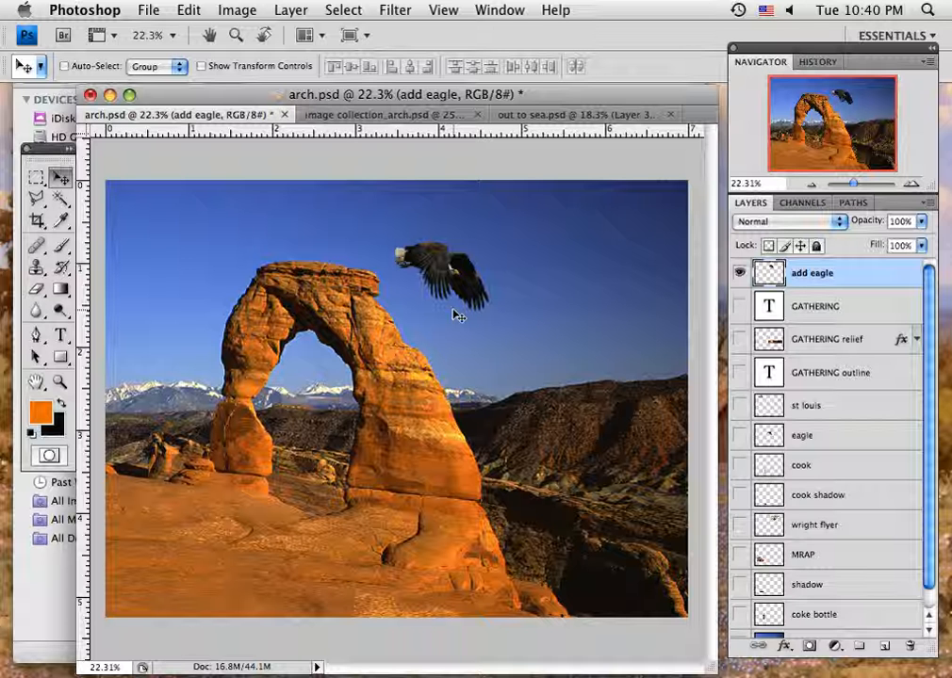
click(349, 114)
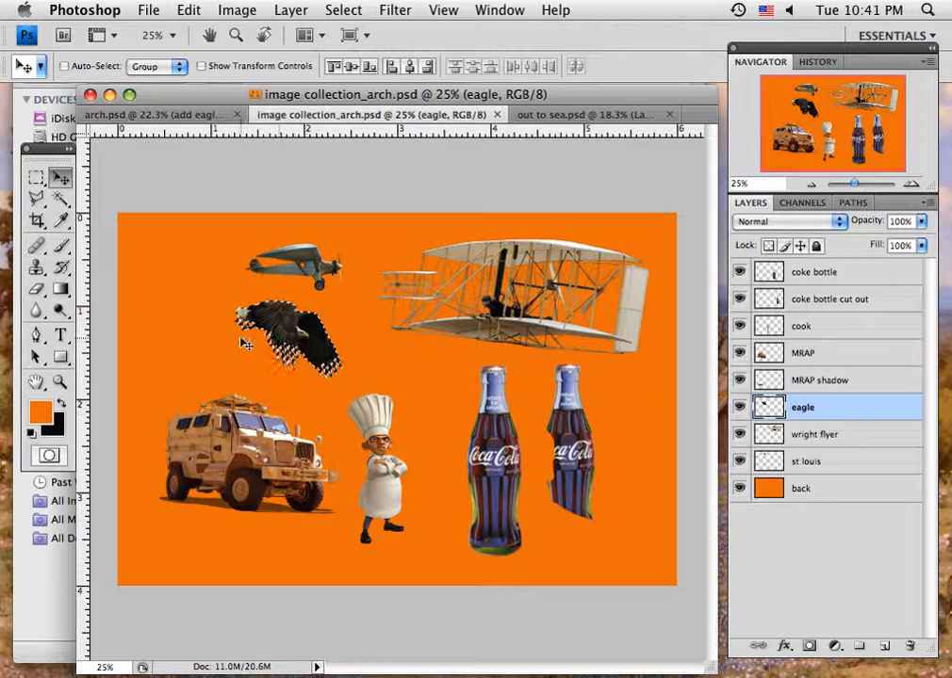
click(347, 12)
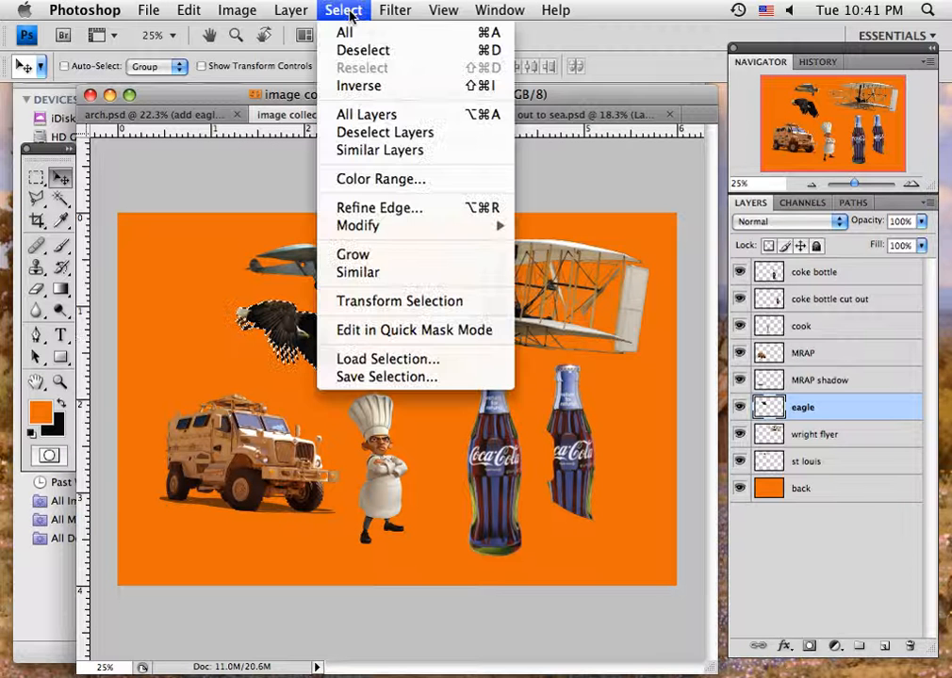
click(207, 229)
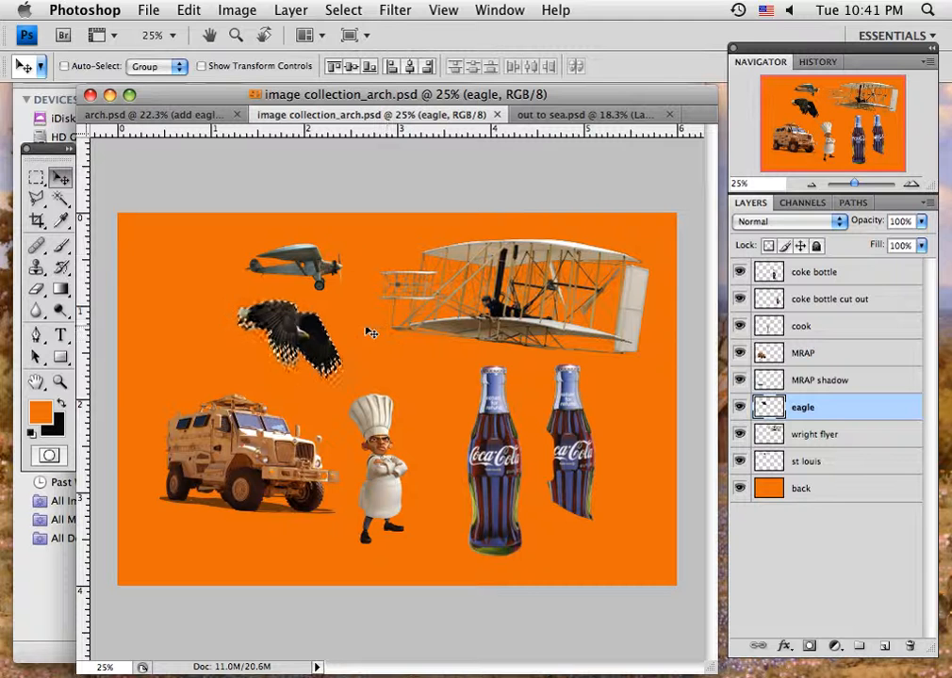
- Move the pasted eagle down into the opening of the arch
click(163, 115)
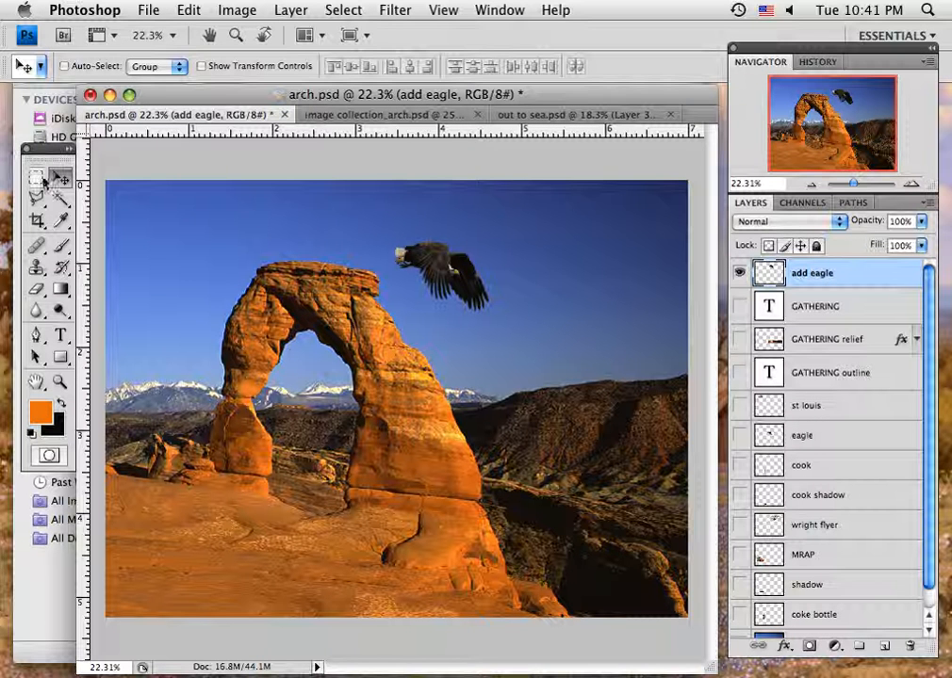
drag(447, 268, 294, 378)
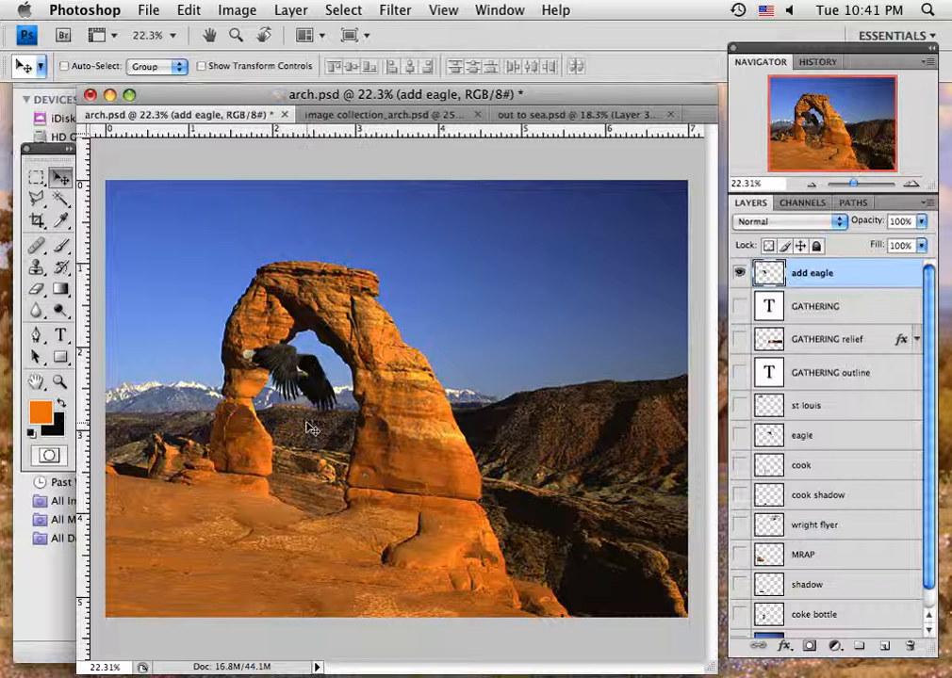
- Hide the add eagle layer, show the coke bottle, MRAP and shadow layers, and select the shadow layer
click(740, 273)
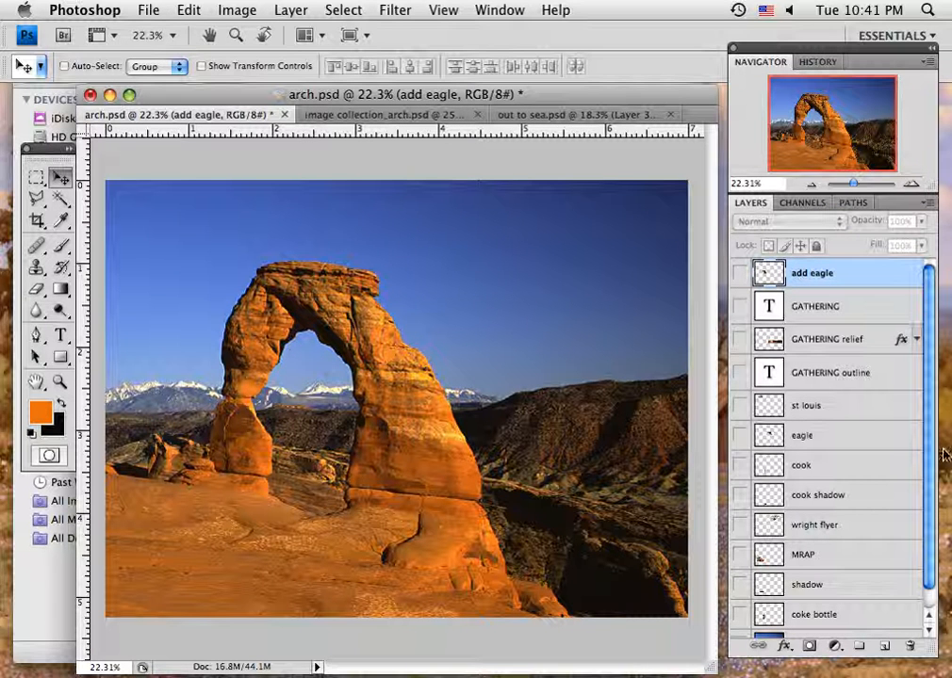
scroll(928, 530, down, 1)
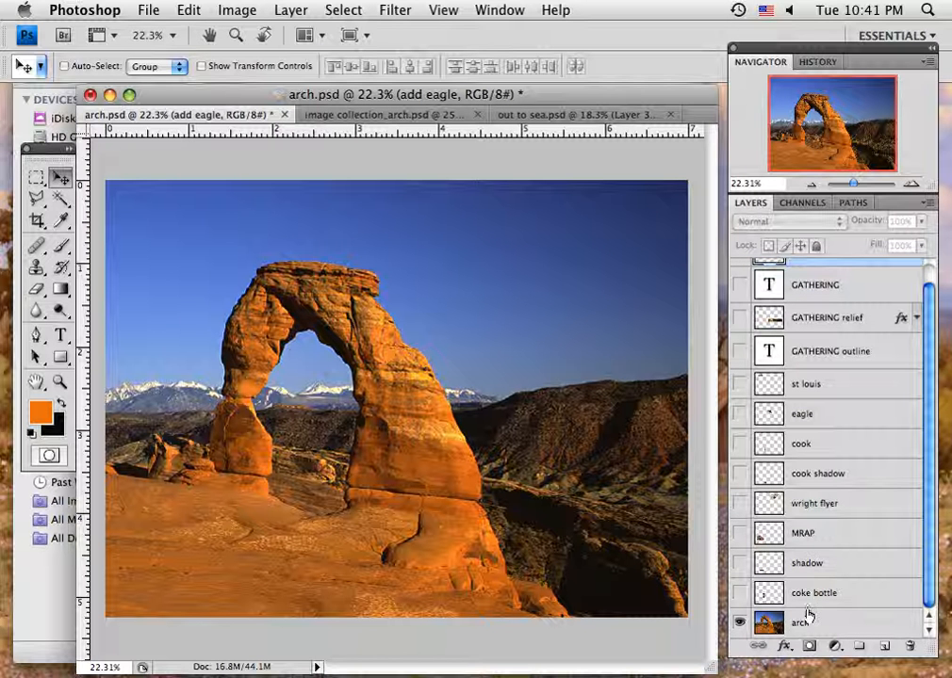
click(739, 593)
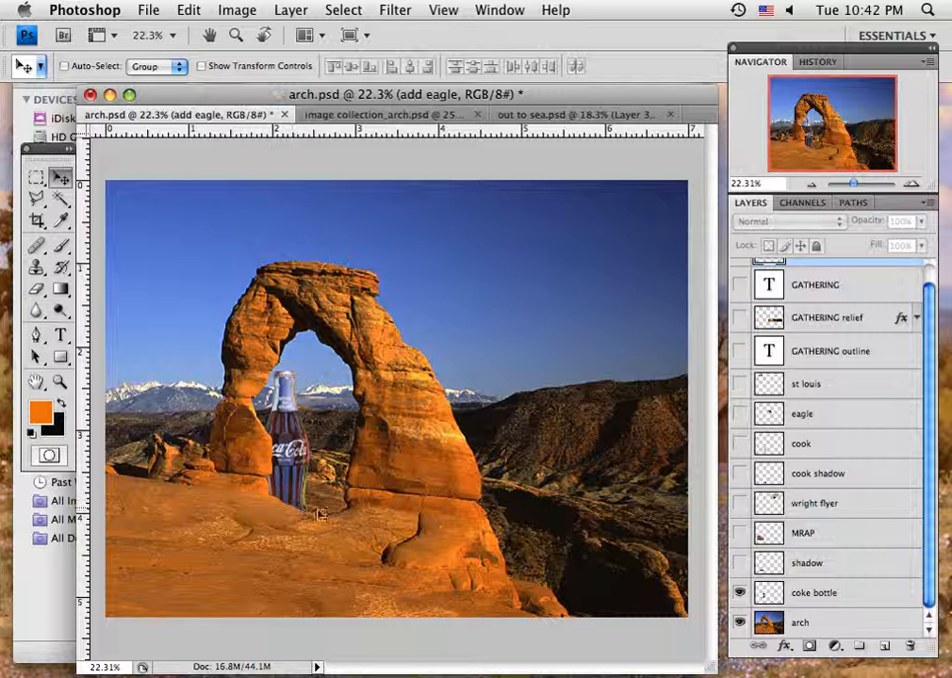
click(739, 535)
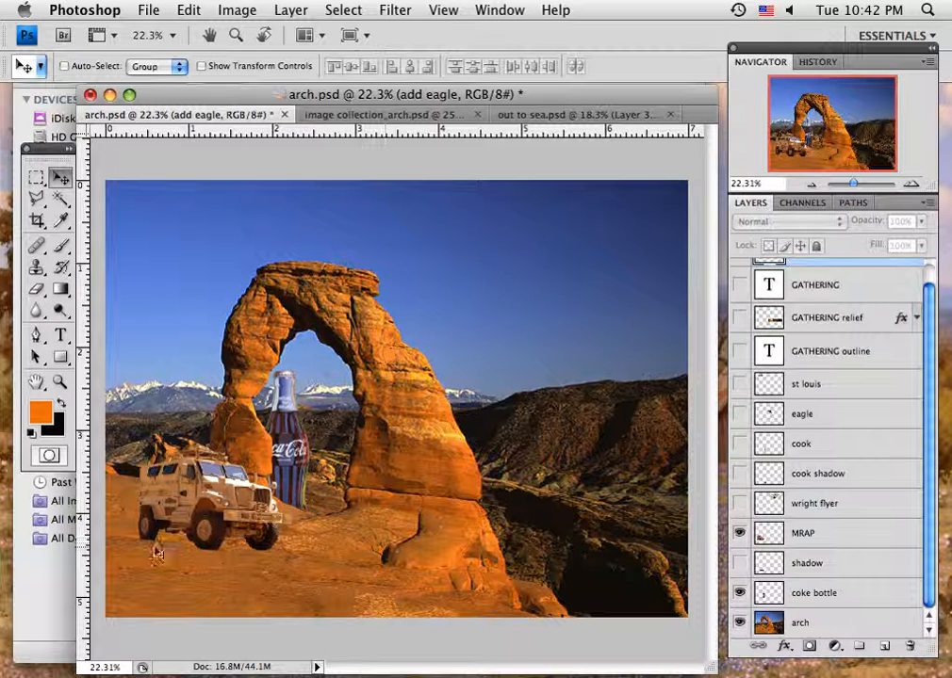
click(740, 563)
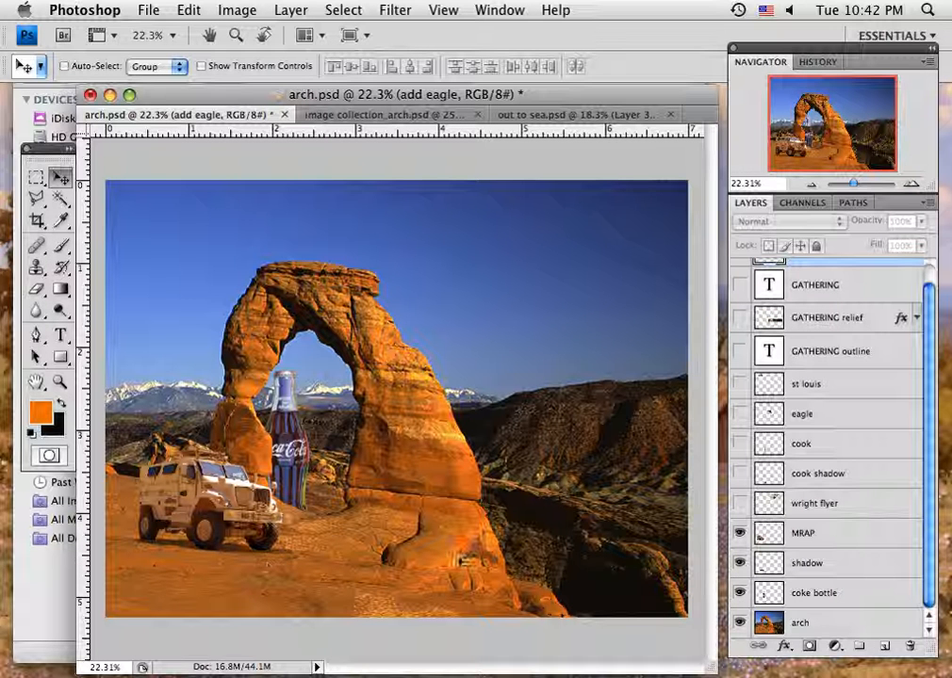
click(831, 567)
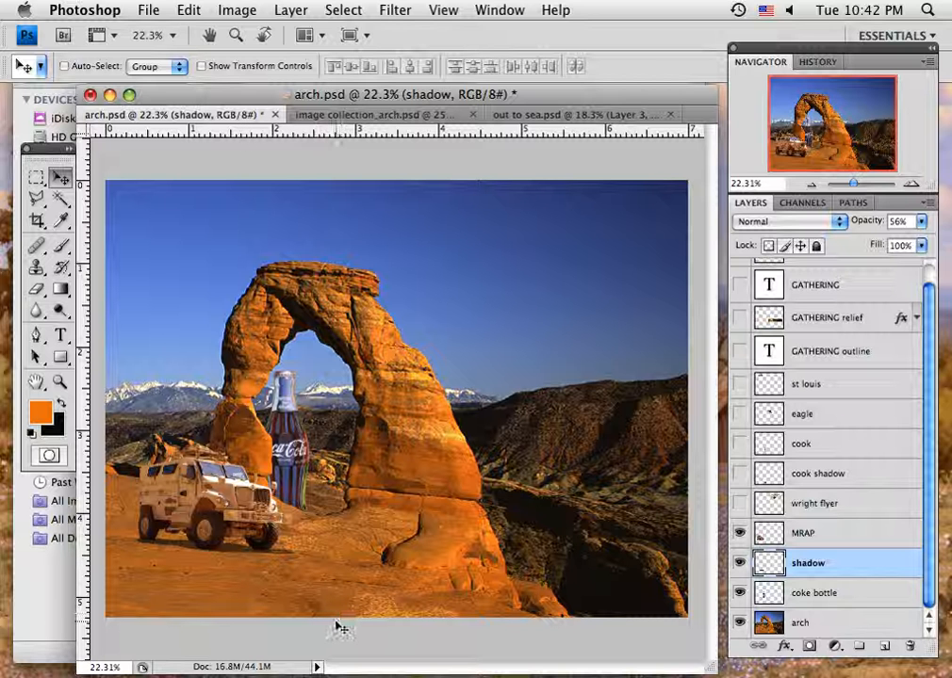
- Show the wright flyer, cook, cook shadow, eagle and st louis layers
click(740, 504)
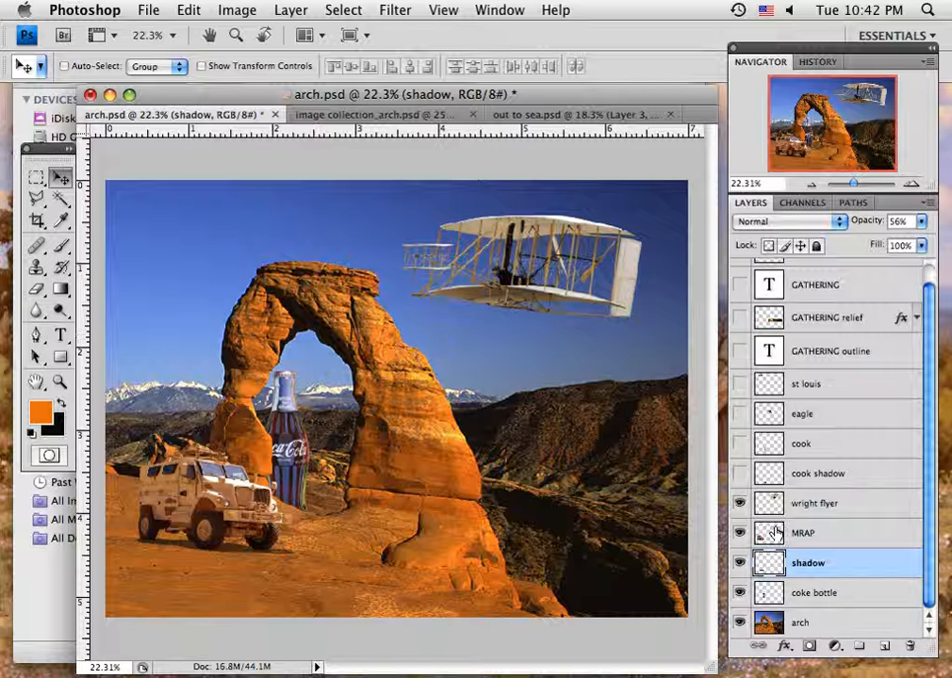
click(739, 444)
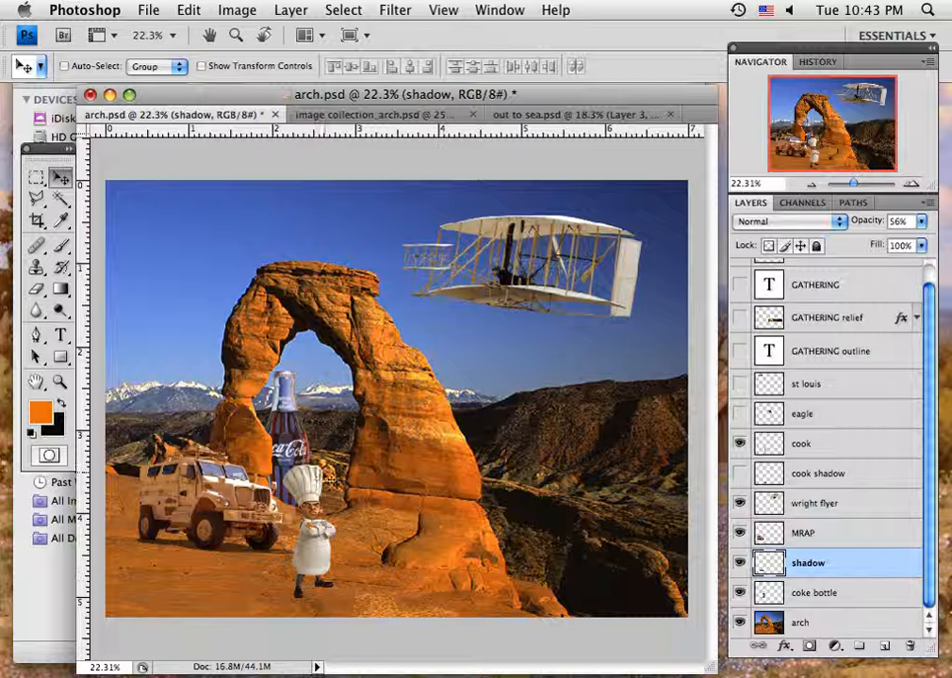
click(740, 474)
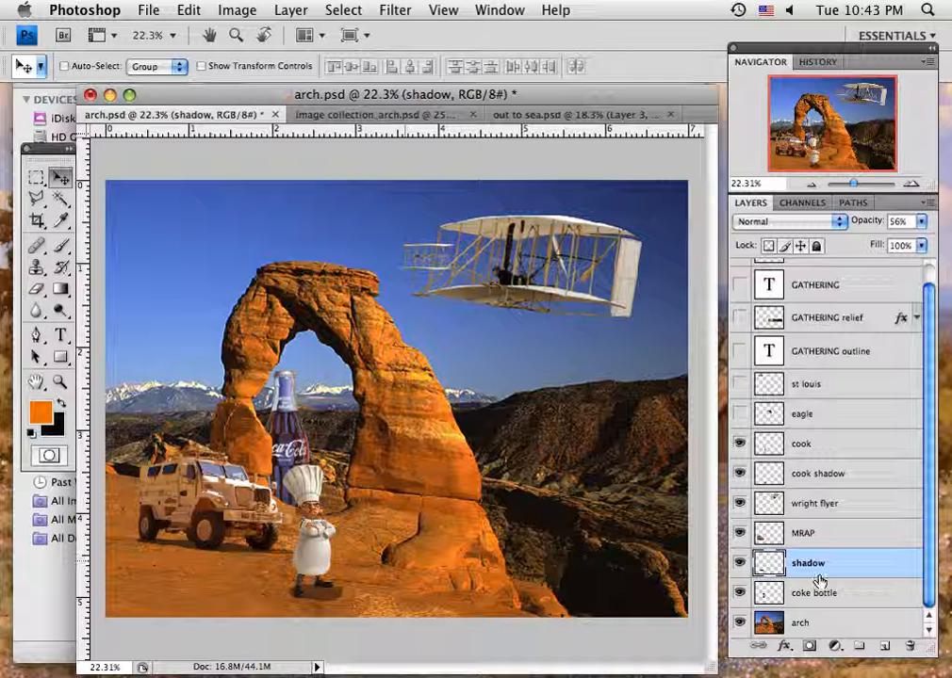
click(739, 414)
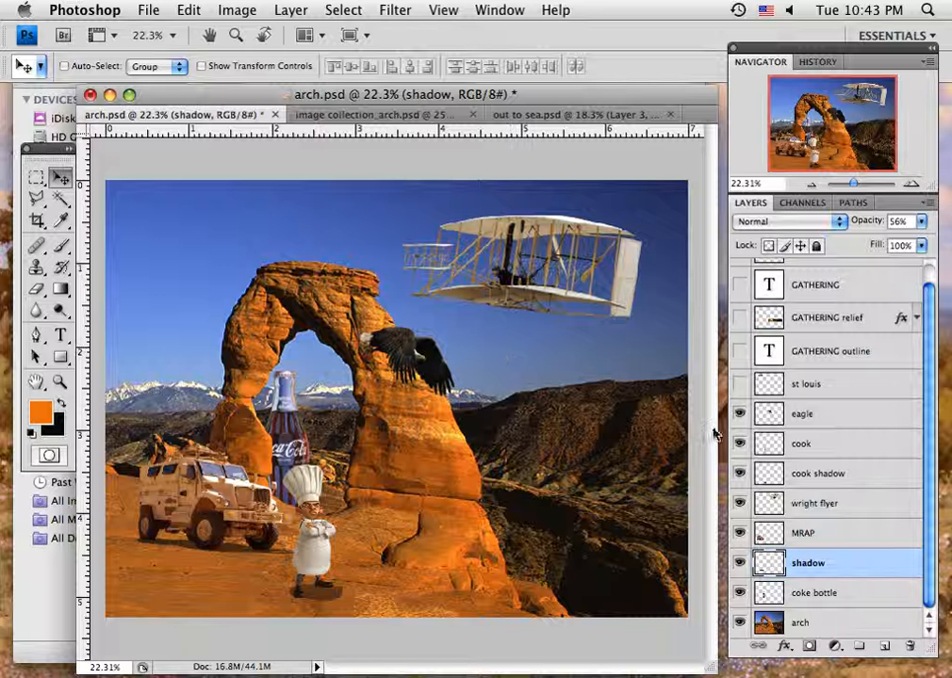
click(741, 385)
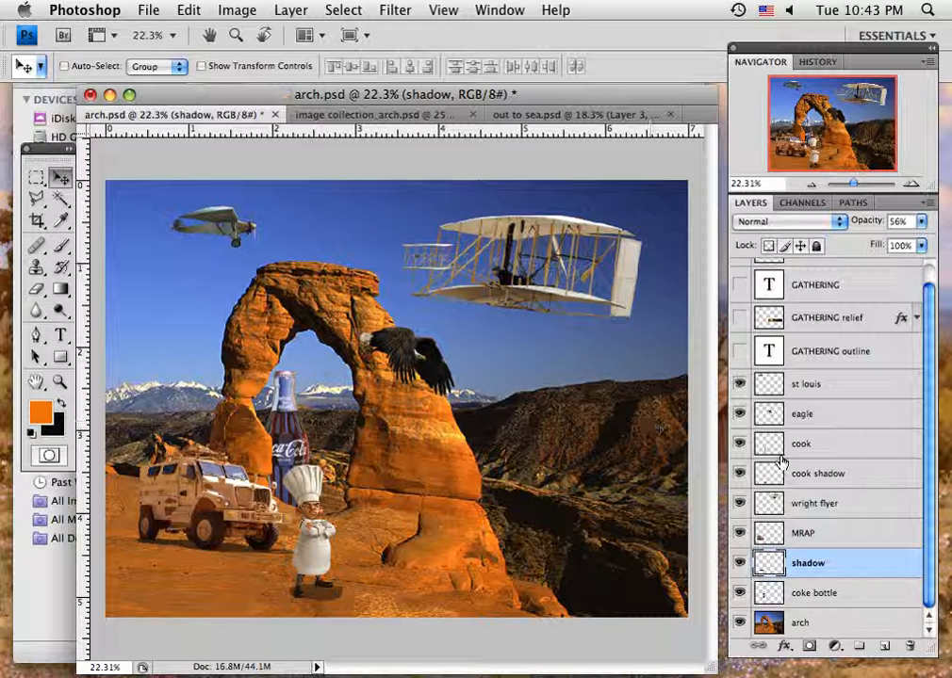
- Toggle the GATHERING outline and GATHERING relief layers on and off to compare them over the scene
click(741, 352)
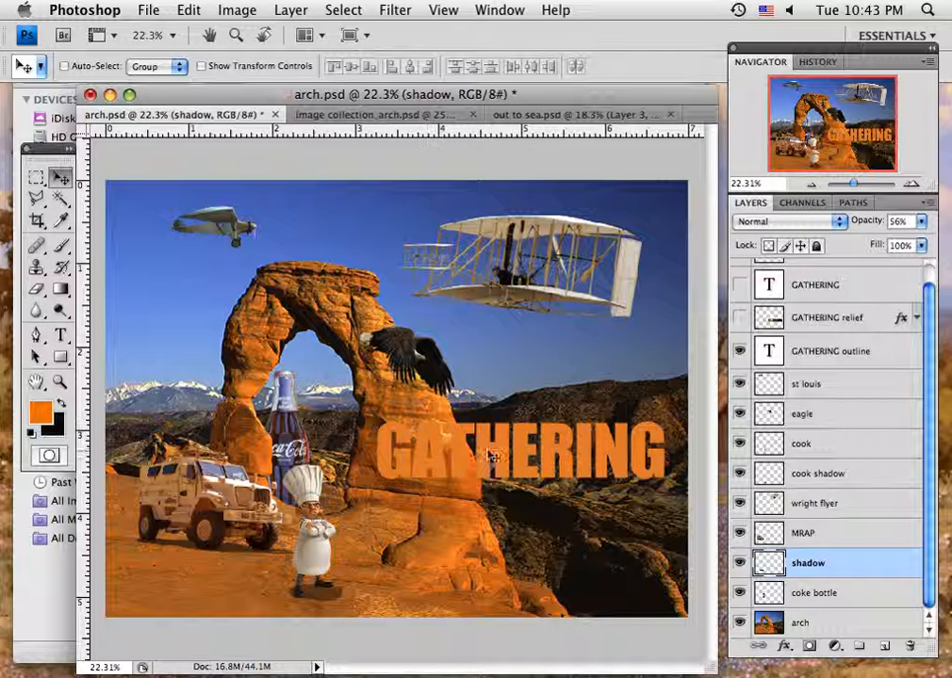
click(740, 350)
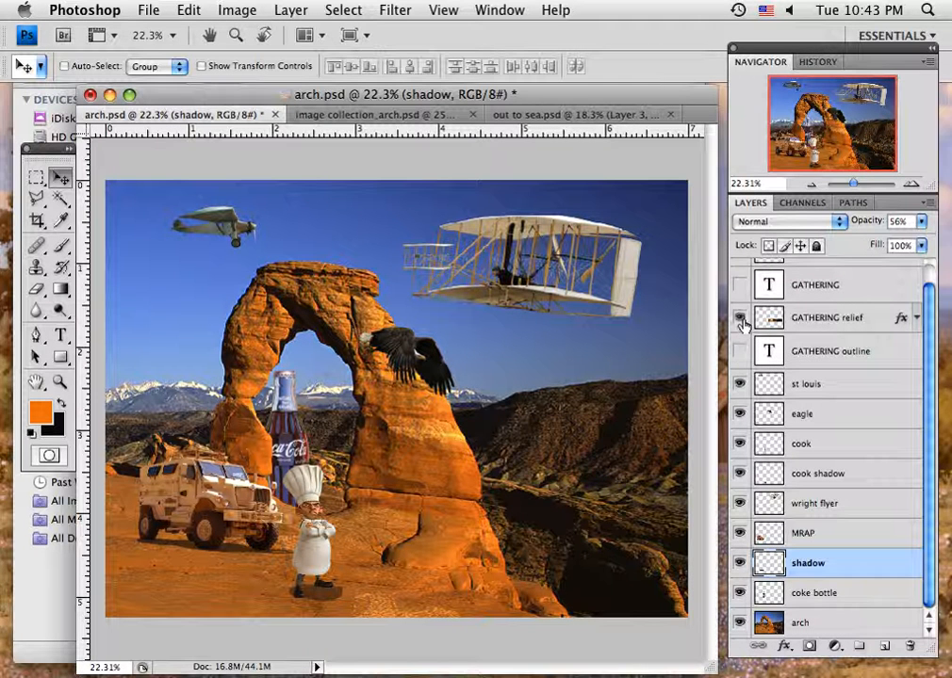
click(740, 319)
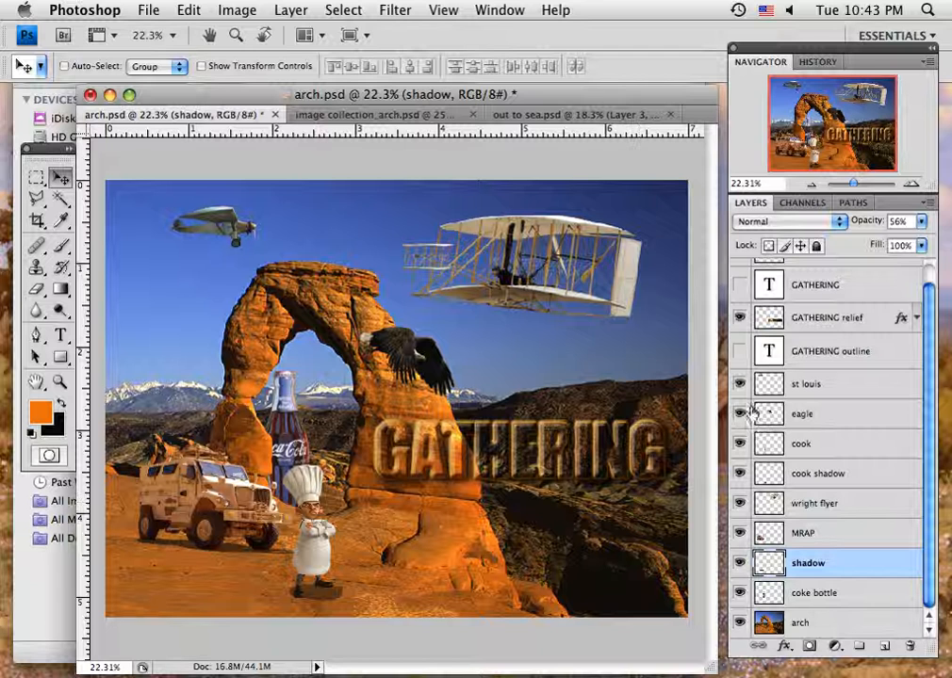
click(740, 318)
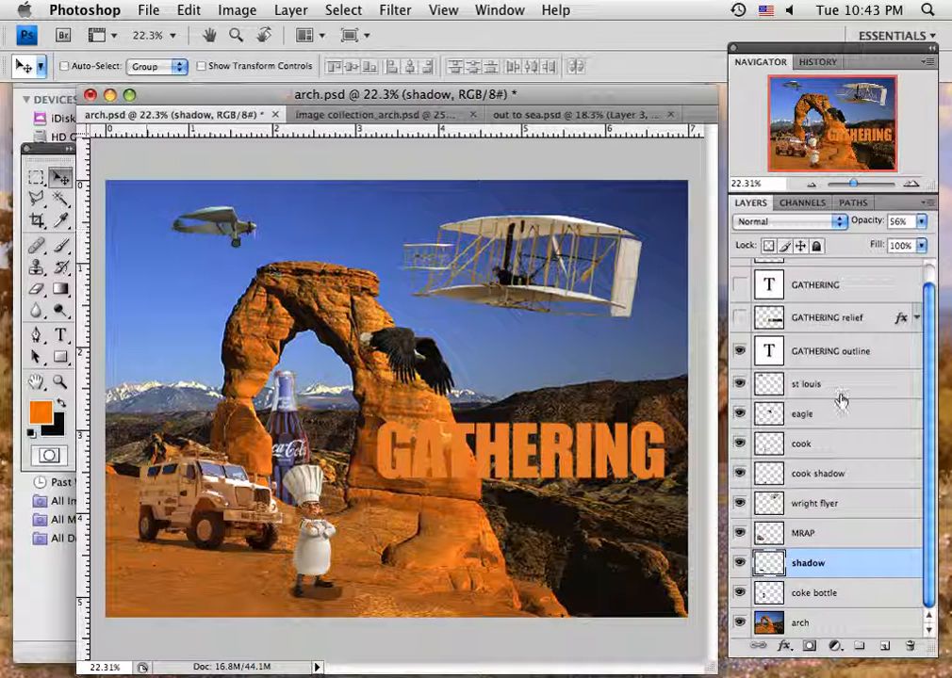
- On the GATHERING outline layer, select the letter G with the Magic Wand and extend it to all letters with Similar
click(827, 355)
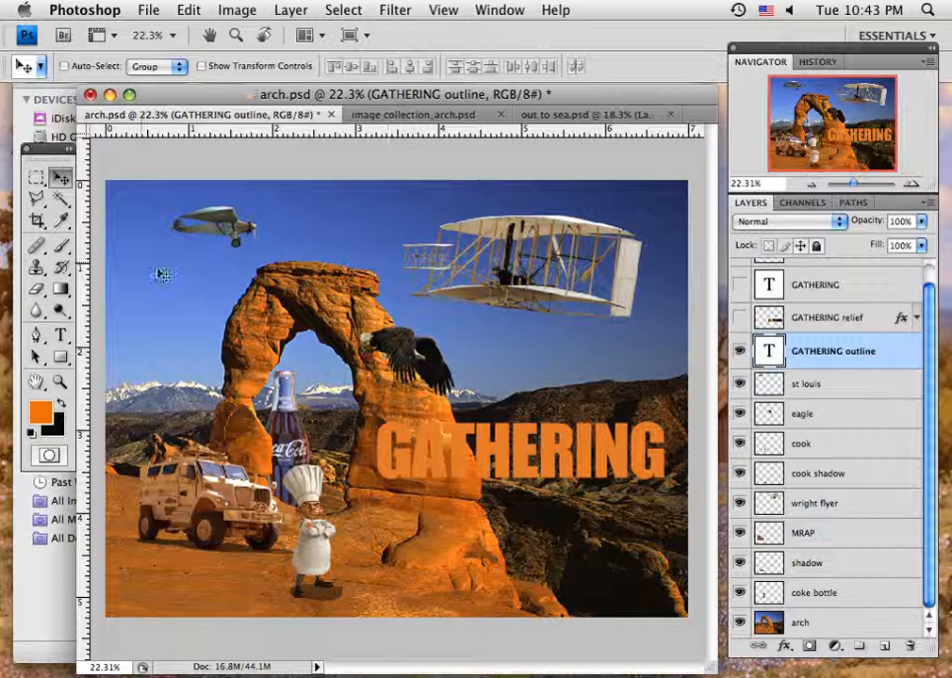
click(59, 198)
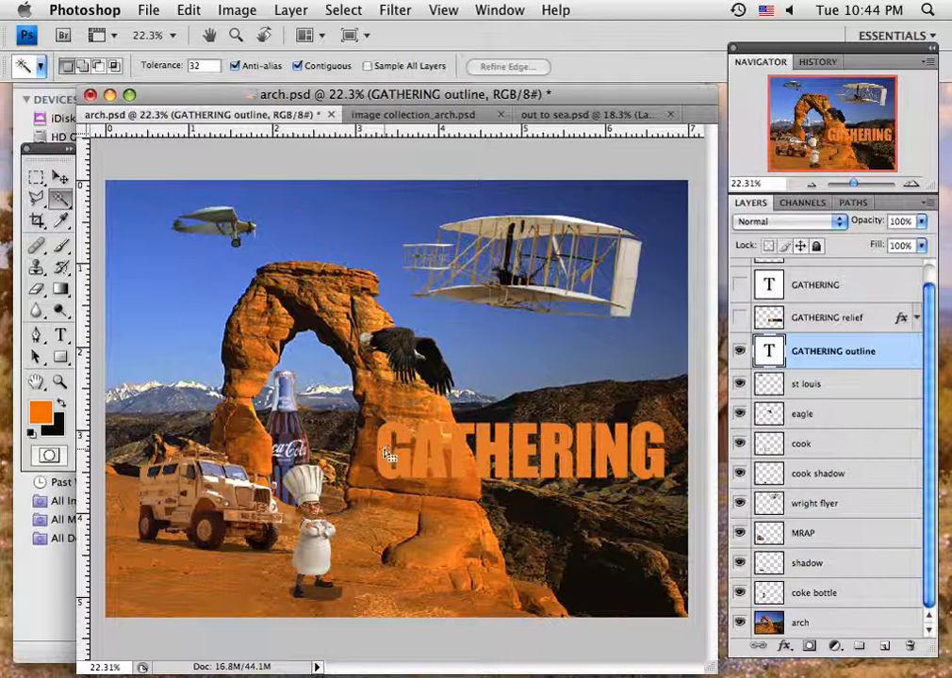
click(401, 471)
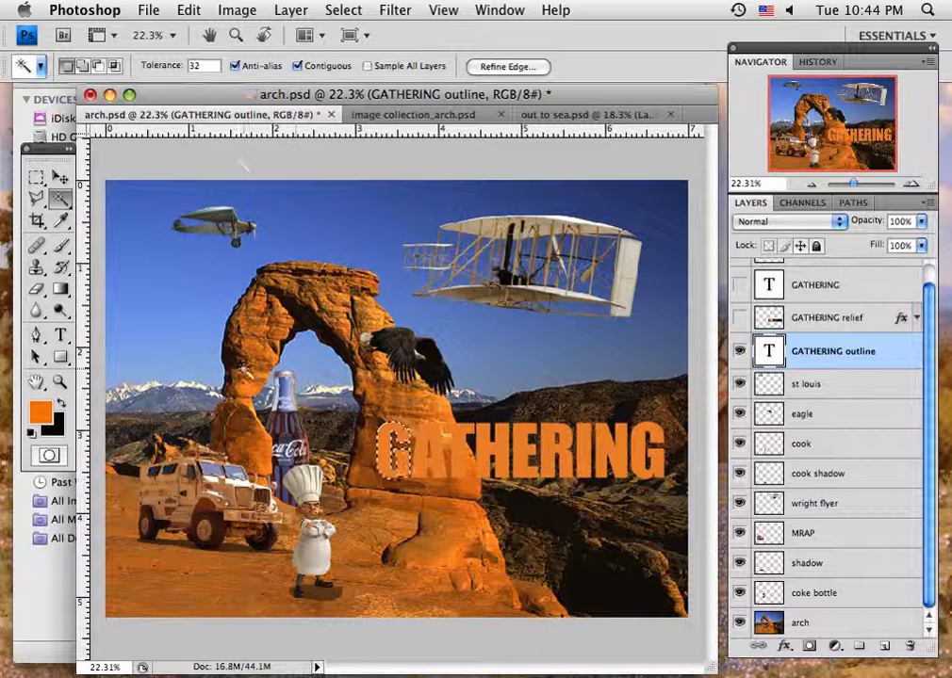
click(332, 11)
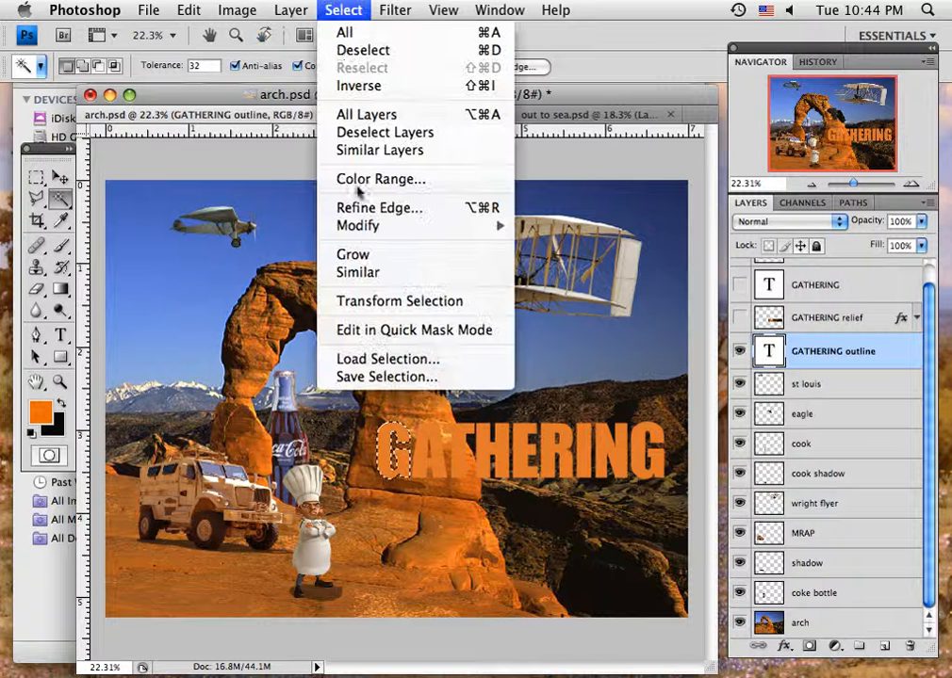
click(364, 272)
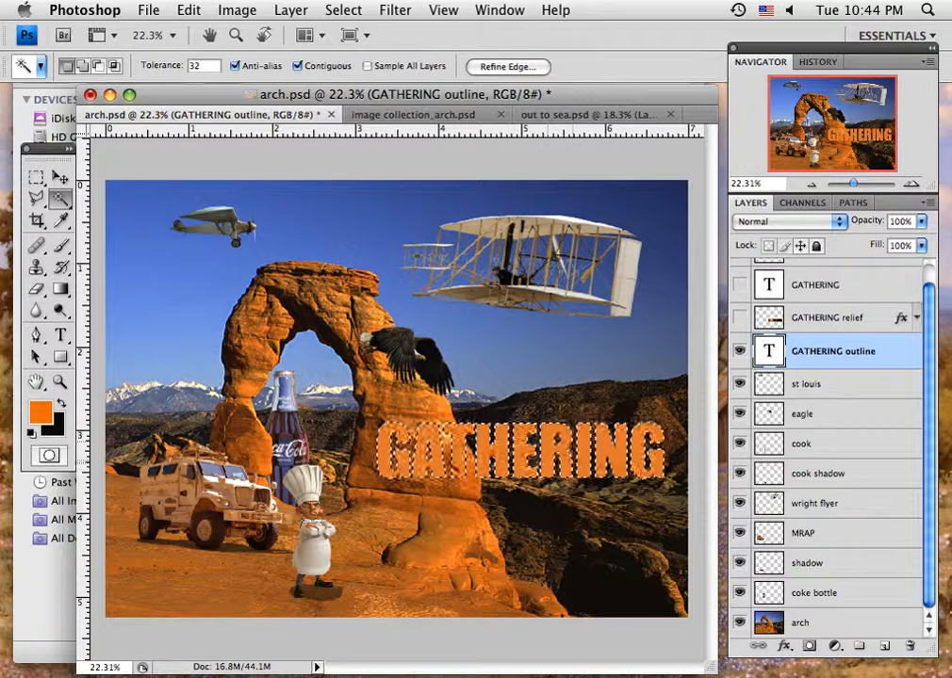
- Hide the GATHERING outline layer, show the GATHERING relief layer, and deselect
click(740, 351)
click(740, 284)
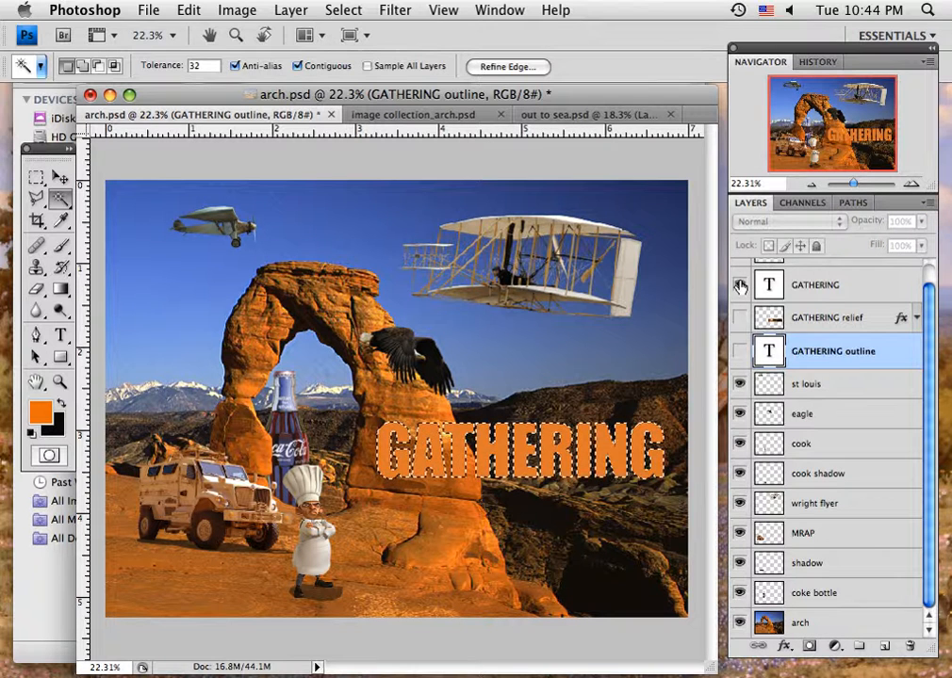
click(739, 285)
click(740, 317)
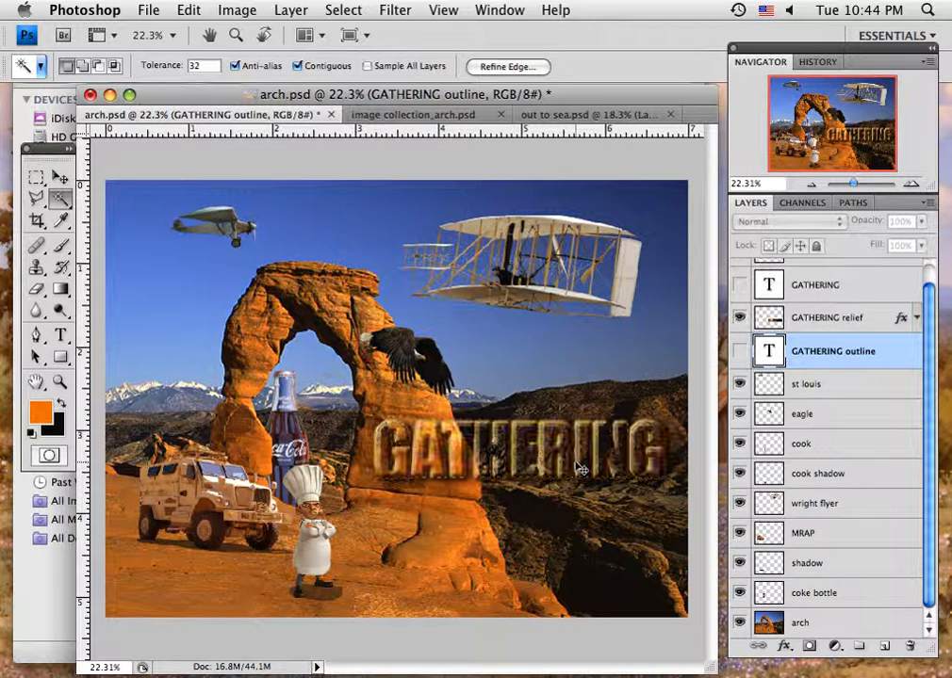
key(super+d)
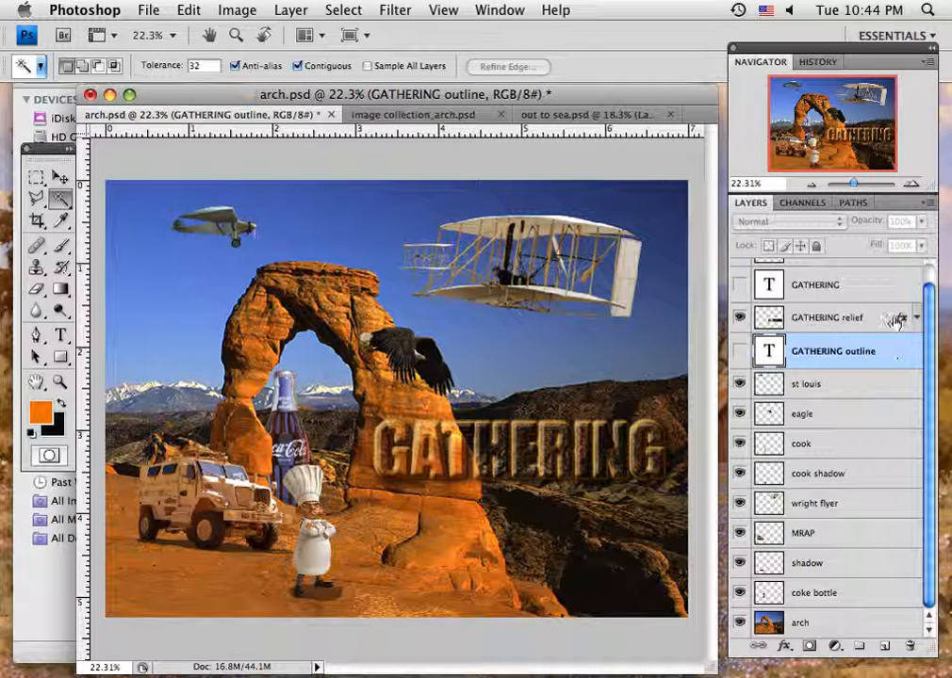
- Expand the GATHERING relief layer's effects and toggle Drop Shadow, Outer Glow and Bevel and Emboss off and on
click(898, 326)
click(915, 319)
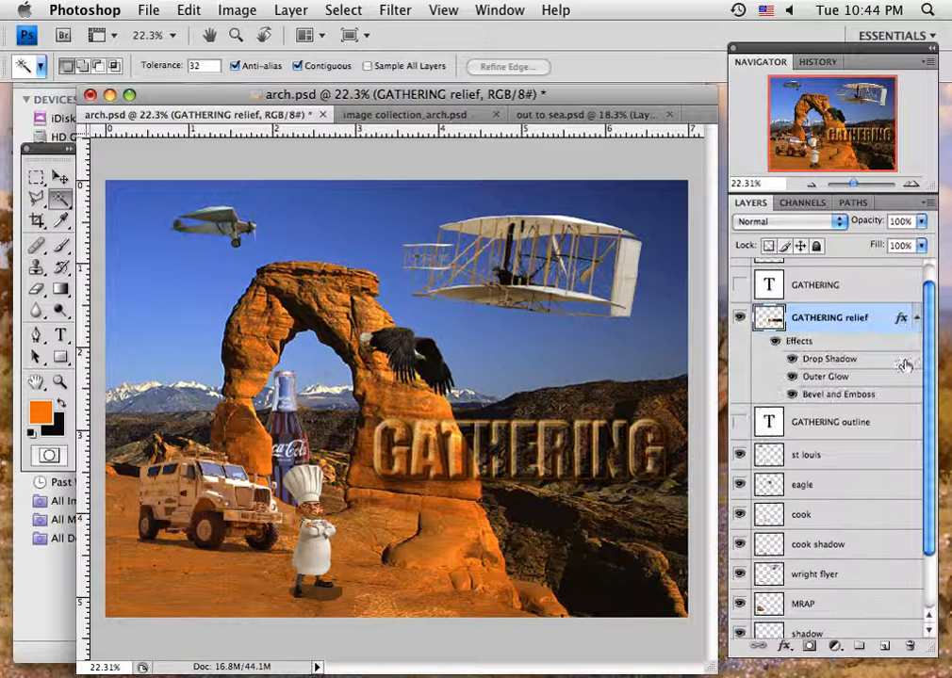
click(792, 359)
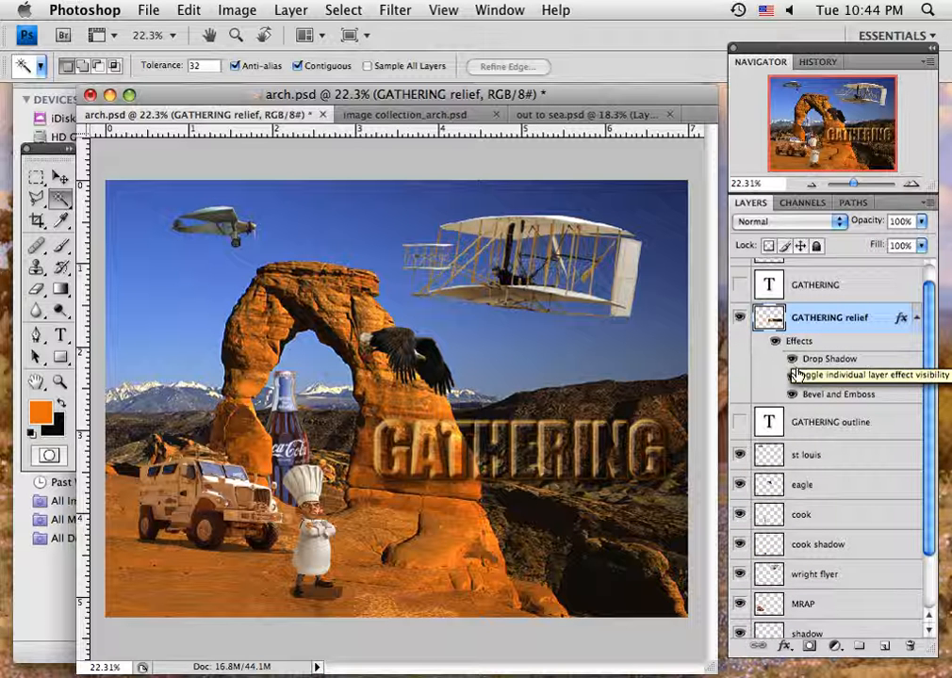
click(793, 377)
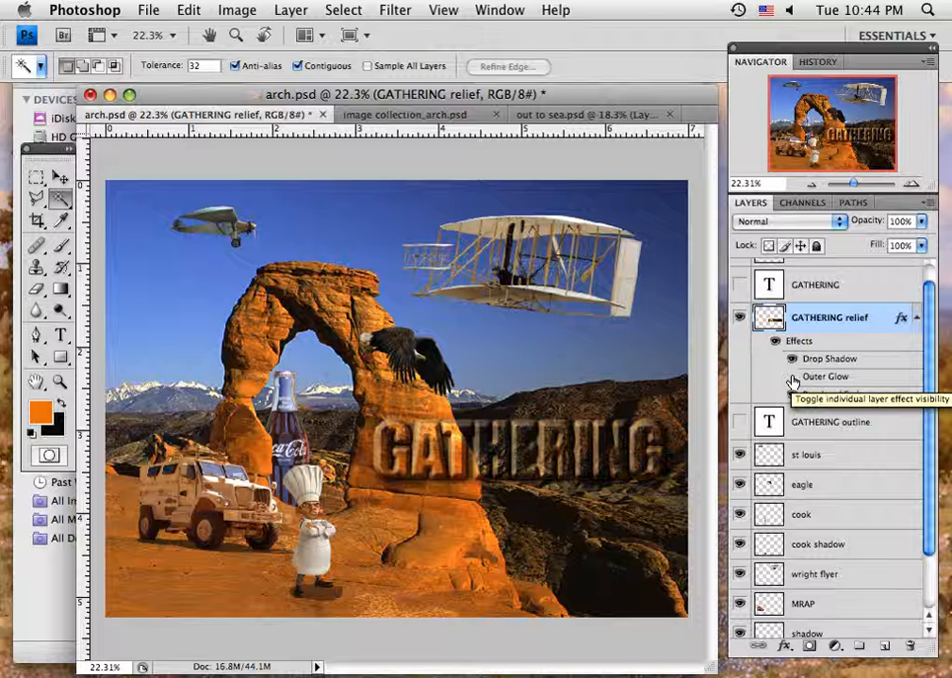
click(793, 378)
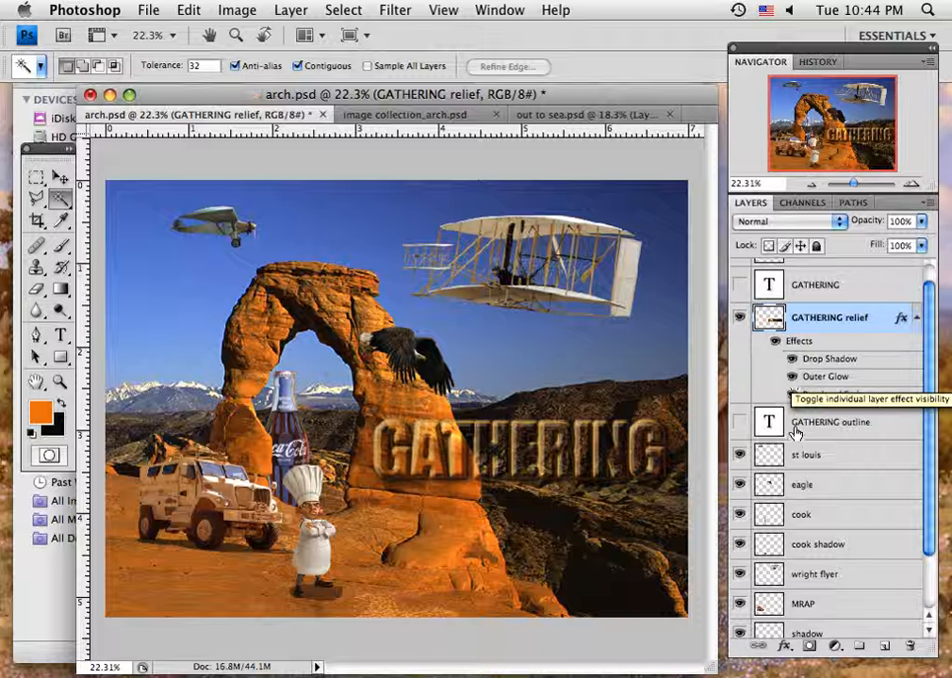
click(792, 395)
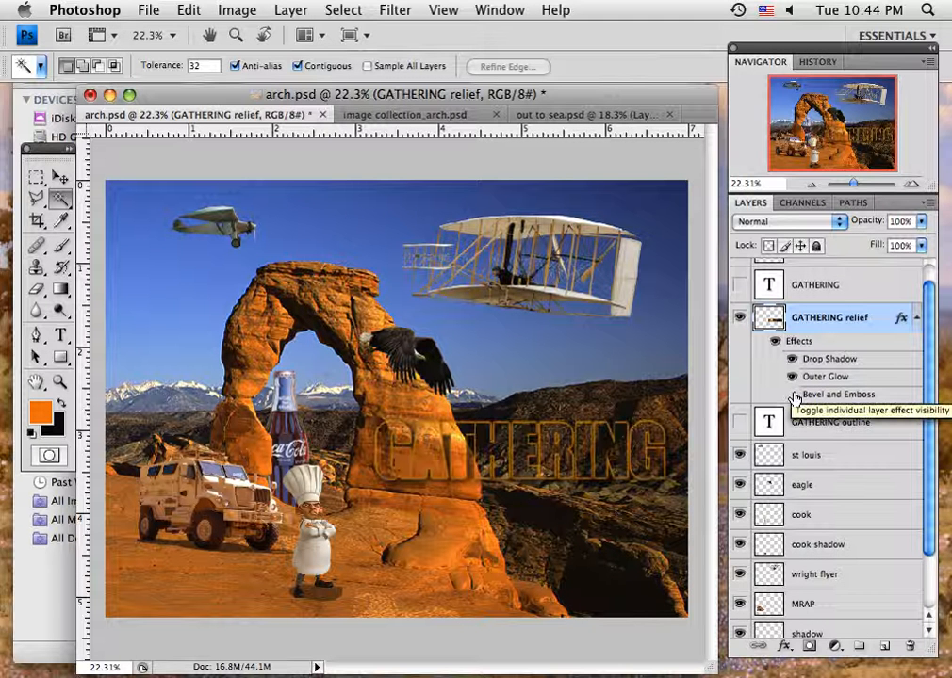
click(792, 394)
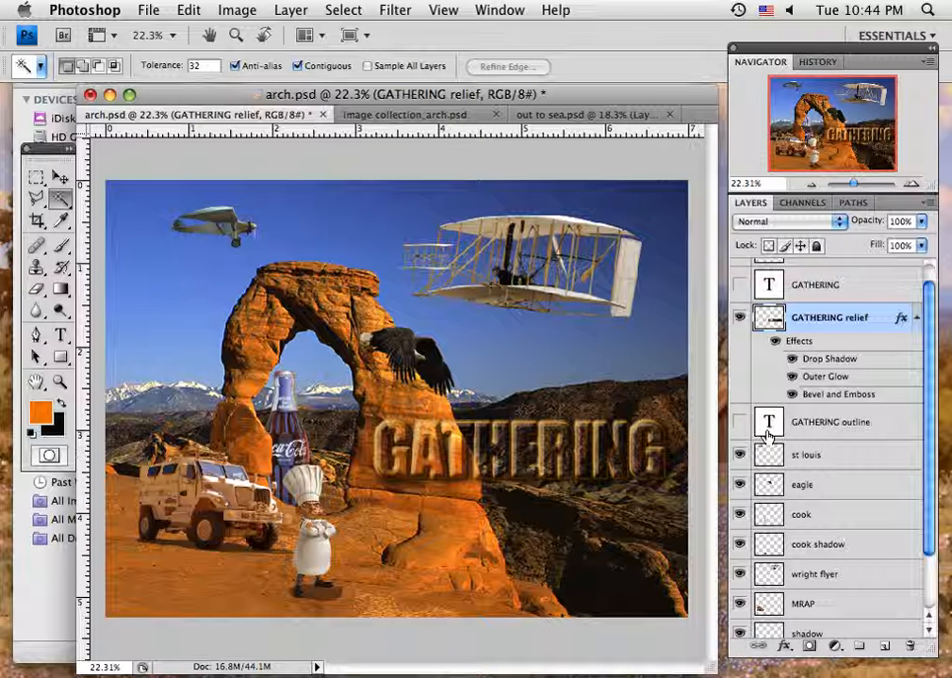
- Toggle the GATHERING and add eagle layers on and off to preview them
click(740, 286)
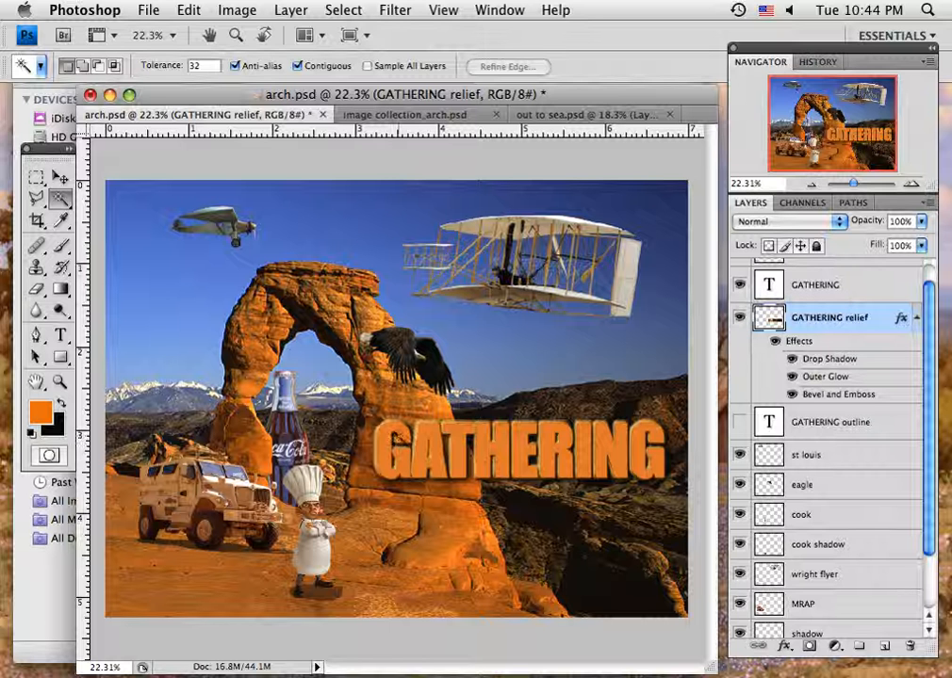
click(742, 291)
scroll(928, 381, up, 1)
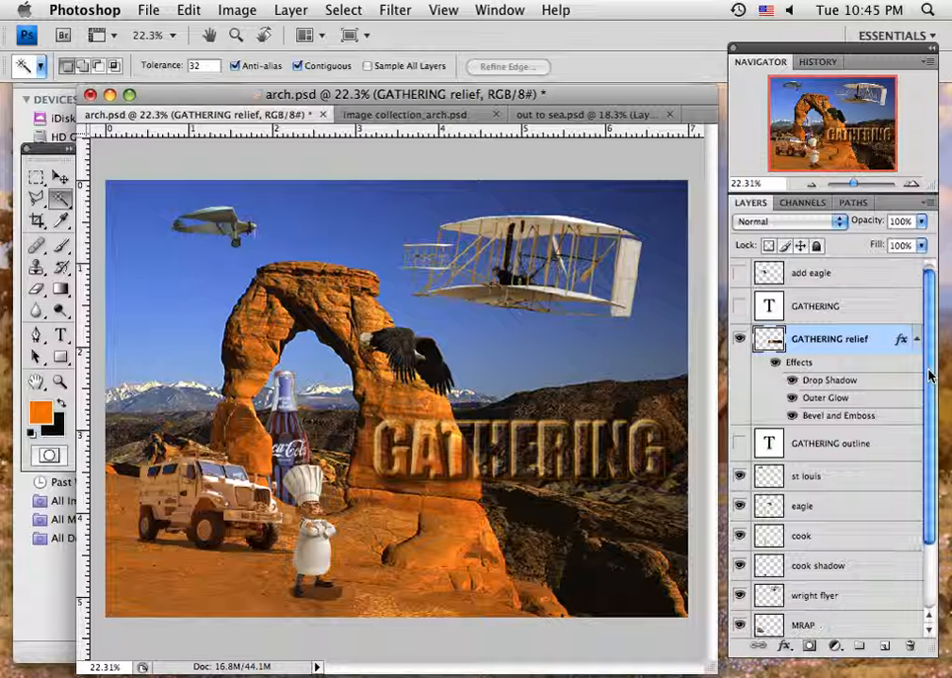
click(740, 274)
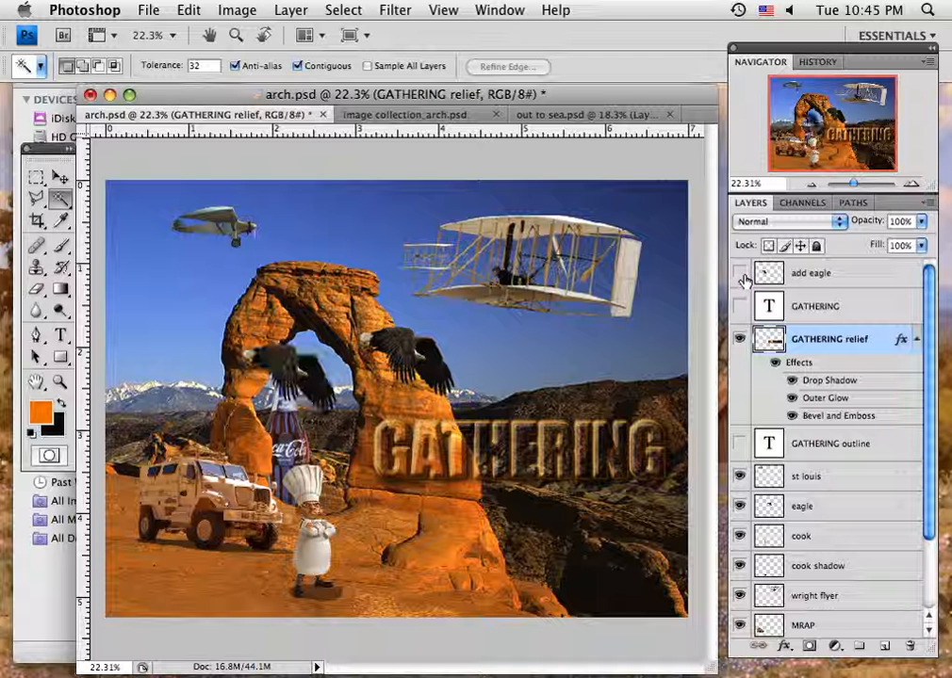
click(741, 274)
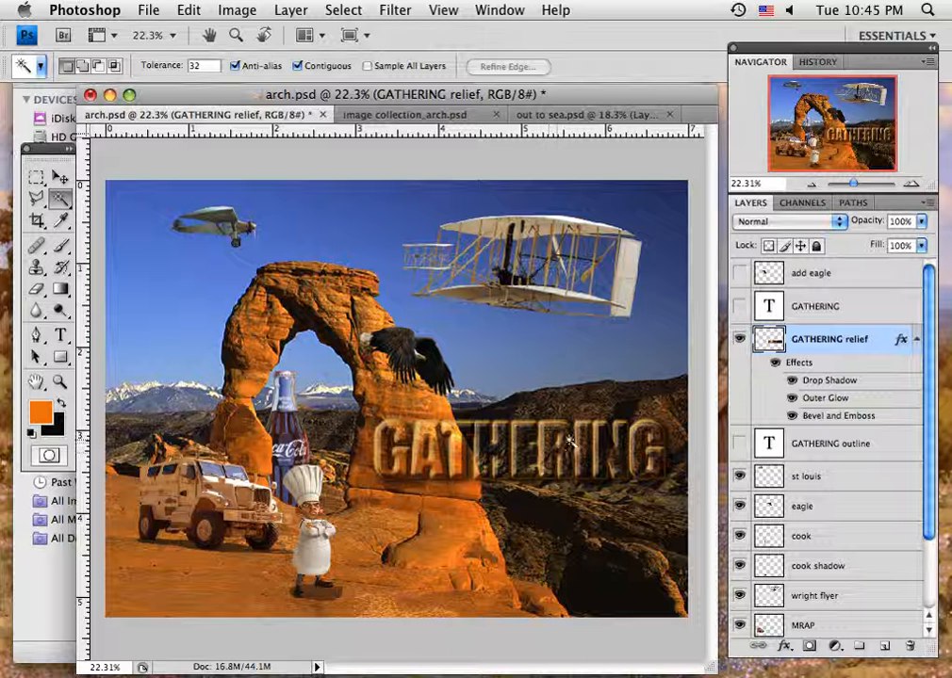
- Switch to the image collection_arch document, select the cook layer, magic-wand the orange background and invert the selection
click(363, 117)
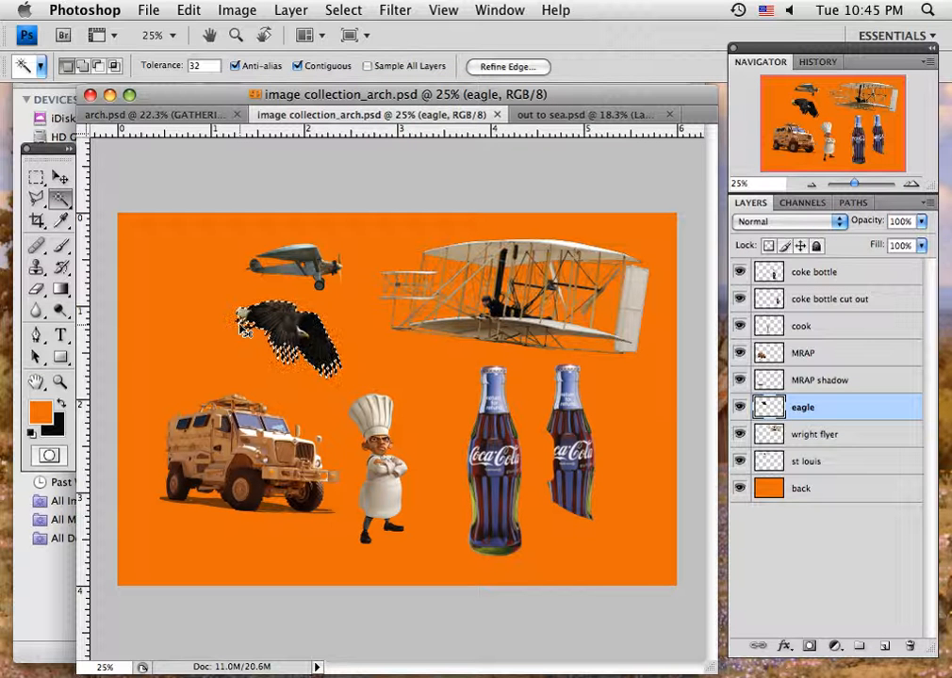
key(super+d)
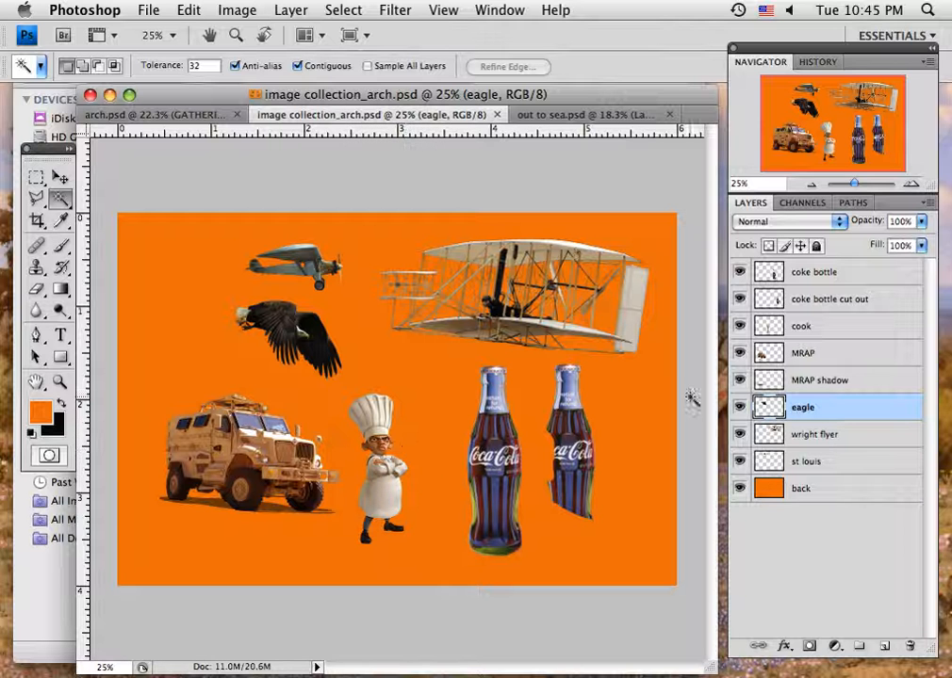
click(818, 327)
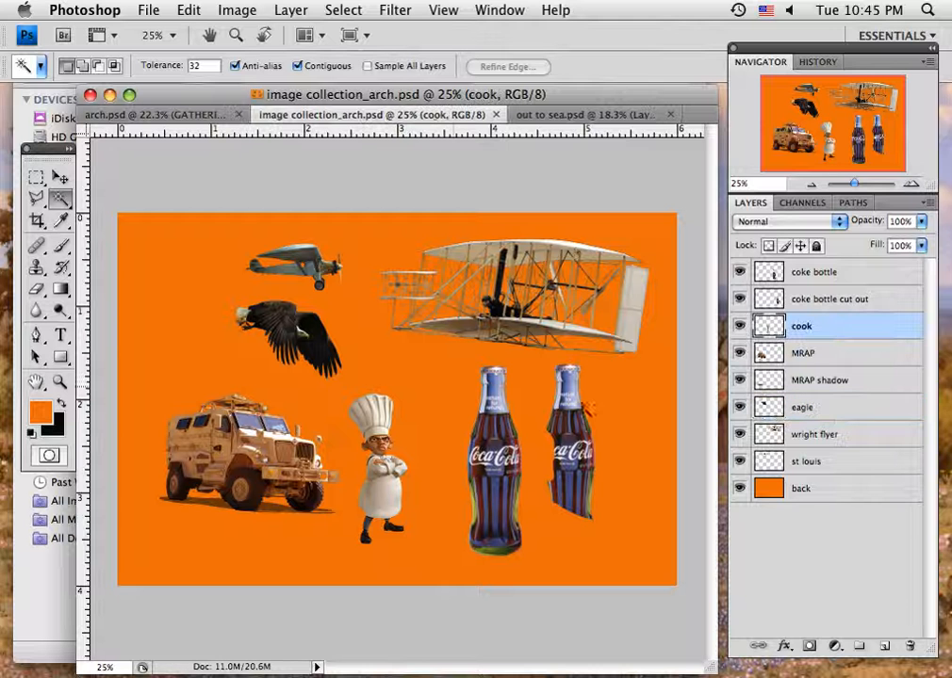
click(429, 438)
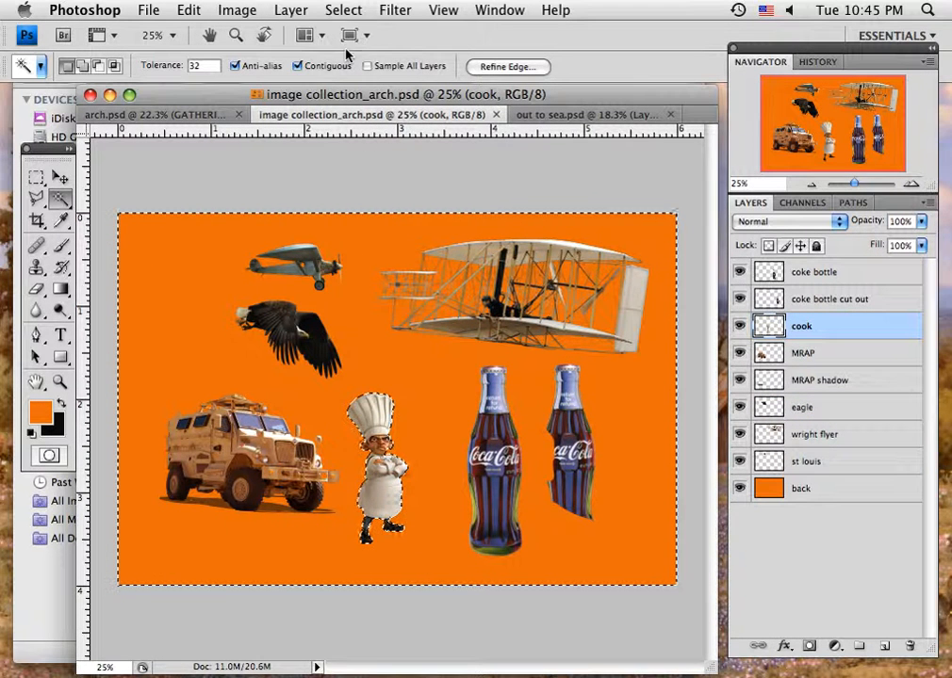
click(343, 11)
click(347, 86)
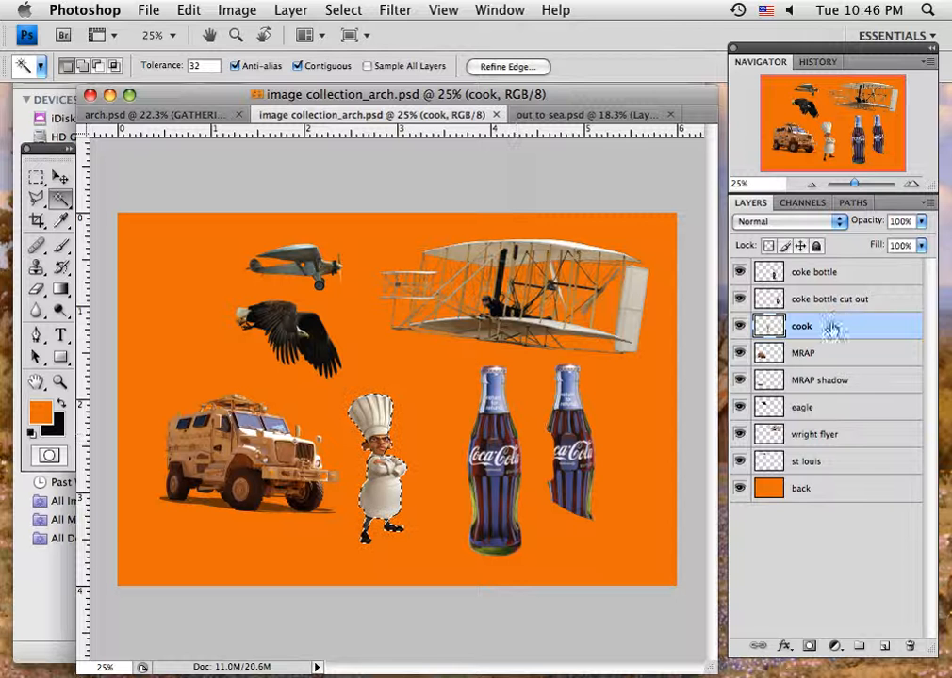
- Select the wright flyer layer, magic-wand the orange background, add Similar pixels, and invert to select the Wright Flyer
click(841, 435)
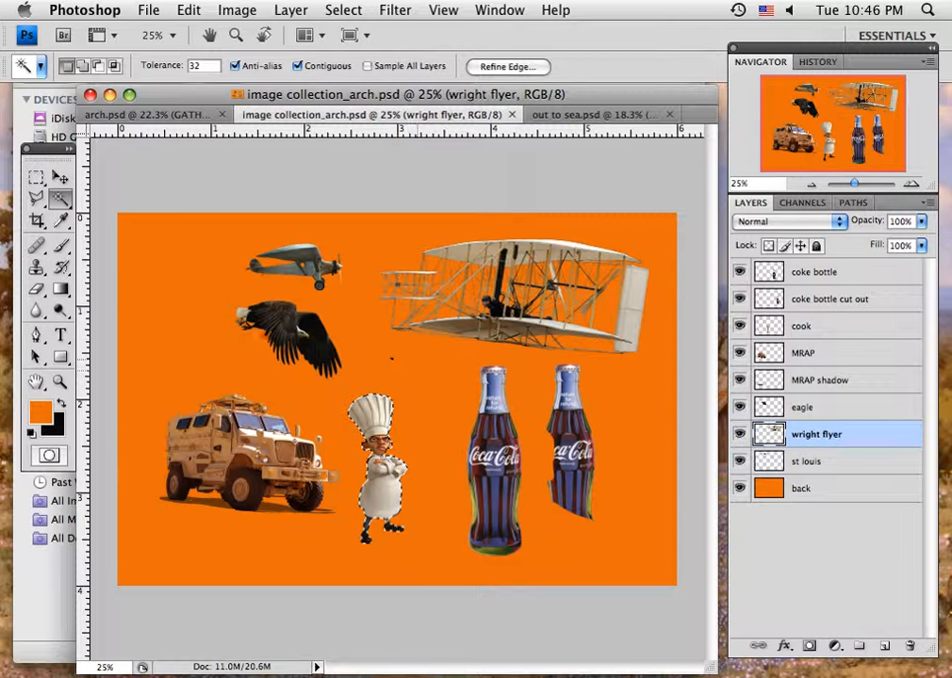
key(super+d)
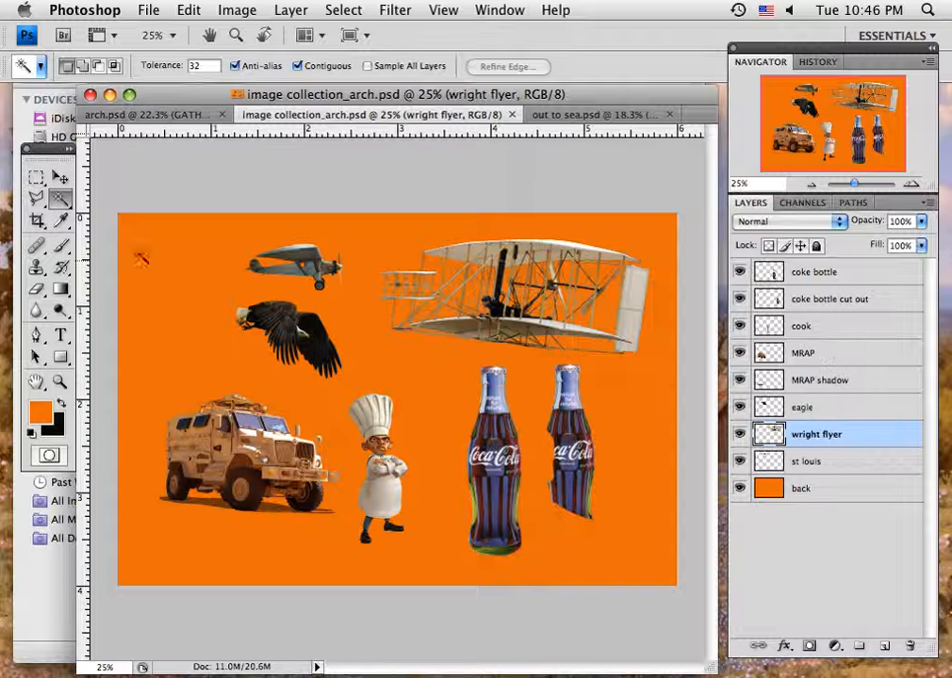
click(393, 239)
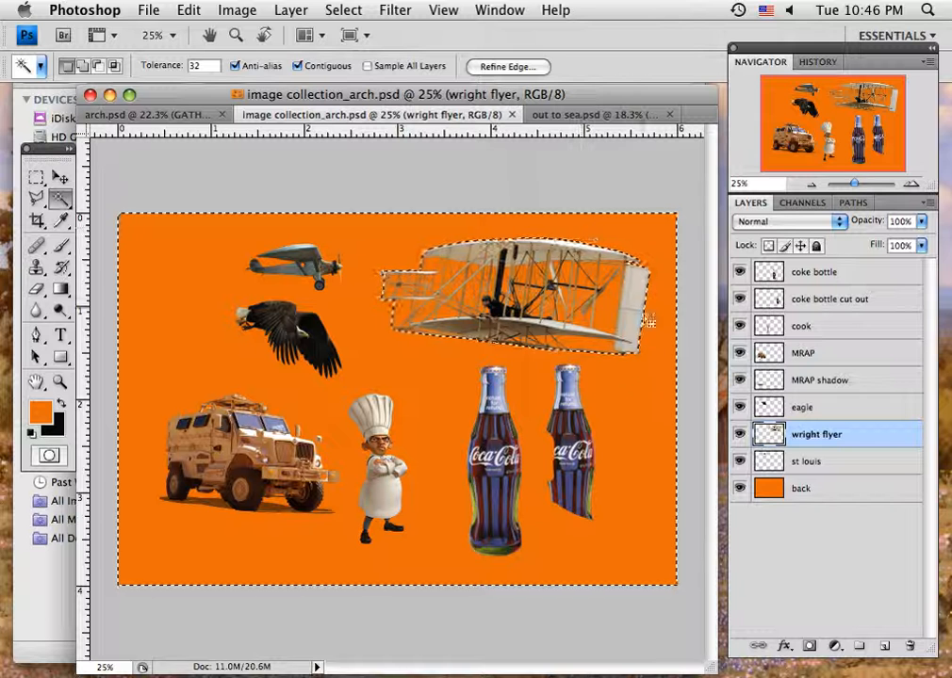
click(345, 11)
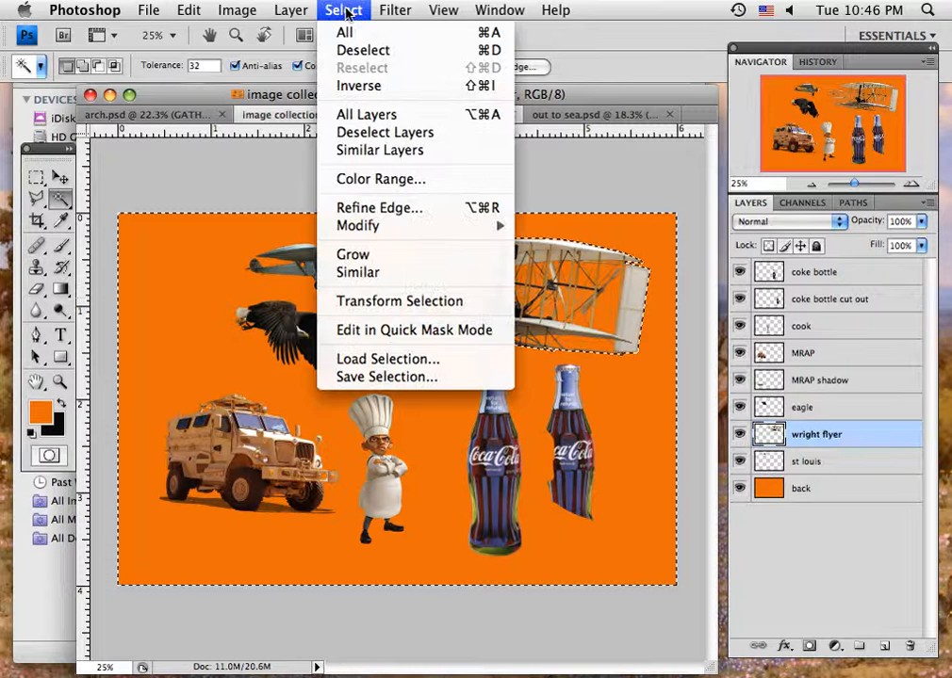
click(385, 277)
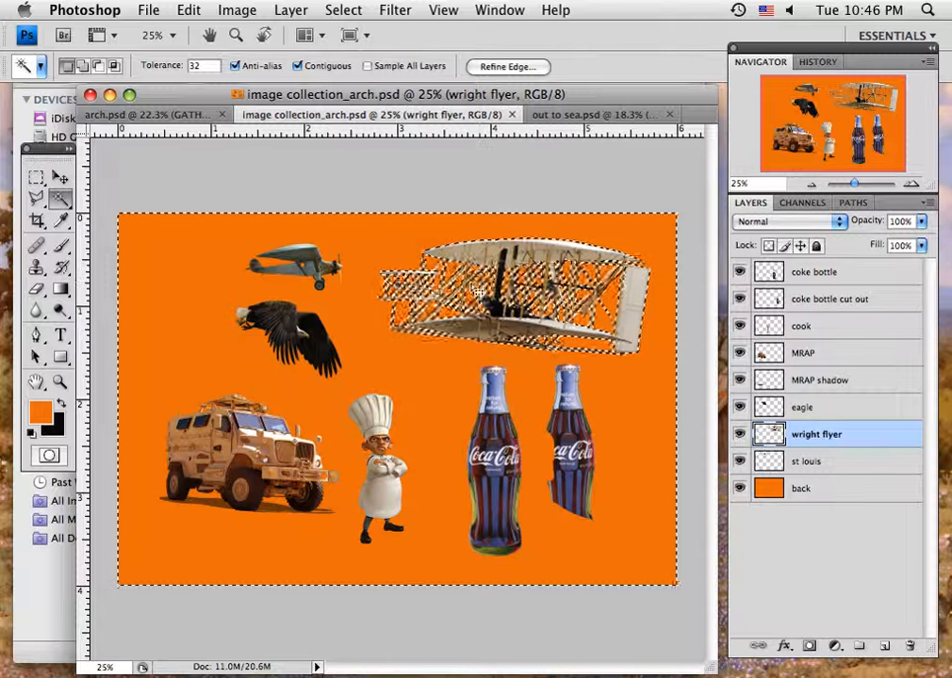
click(343, 9)
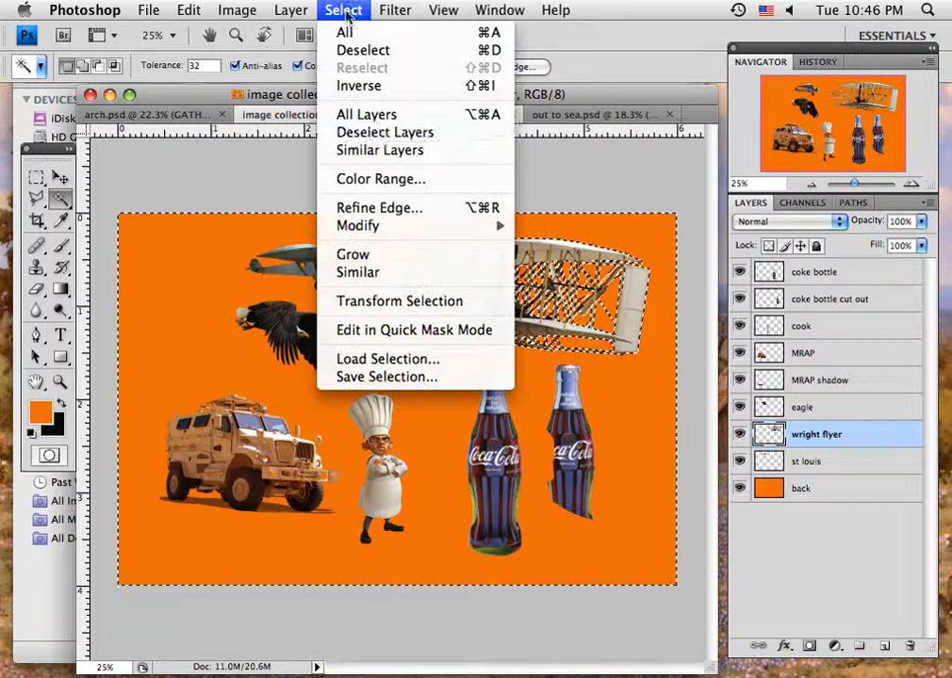
click(369, 89)
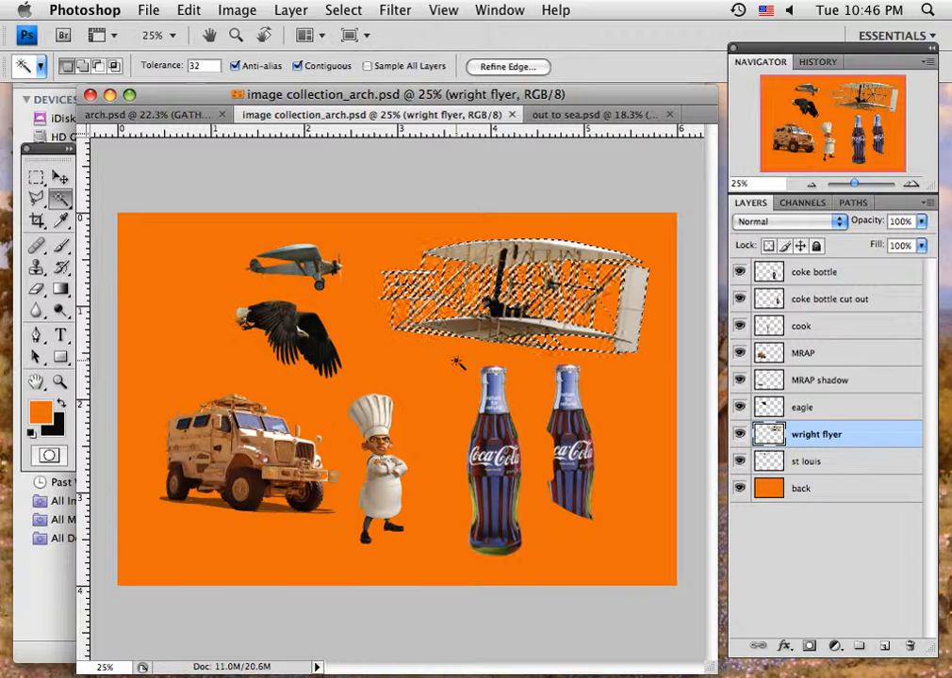
key(super+d)
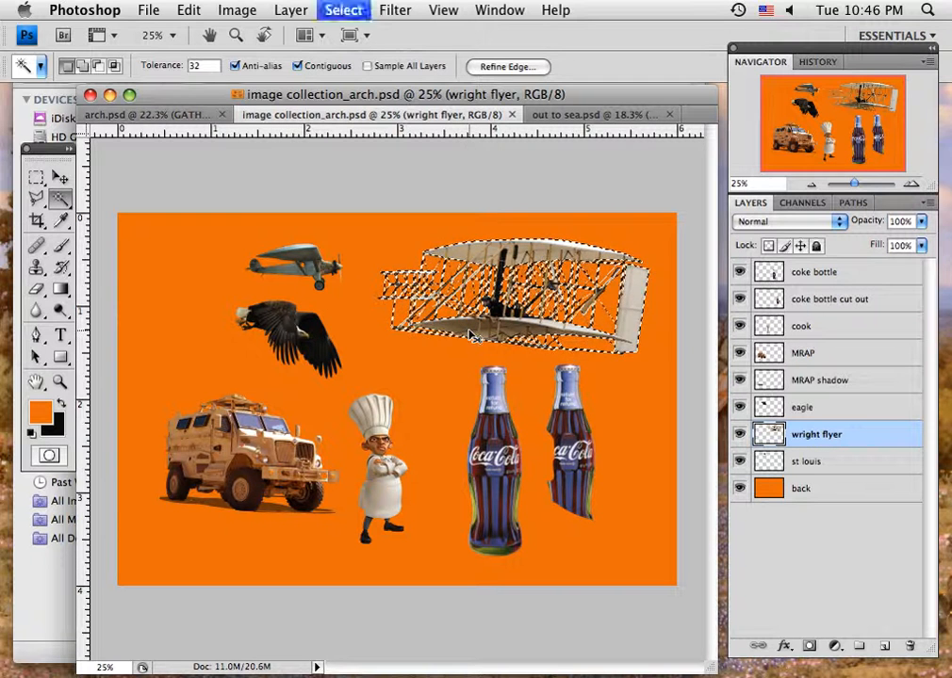
- Drag the selected Wright Flyer into the arch composition and switch to the Move tool
drag(471, 335, 216, 151)
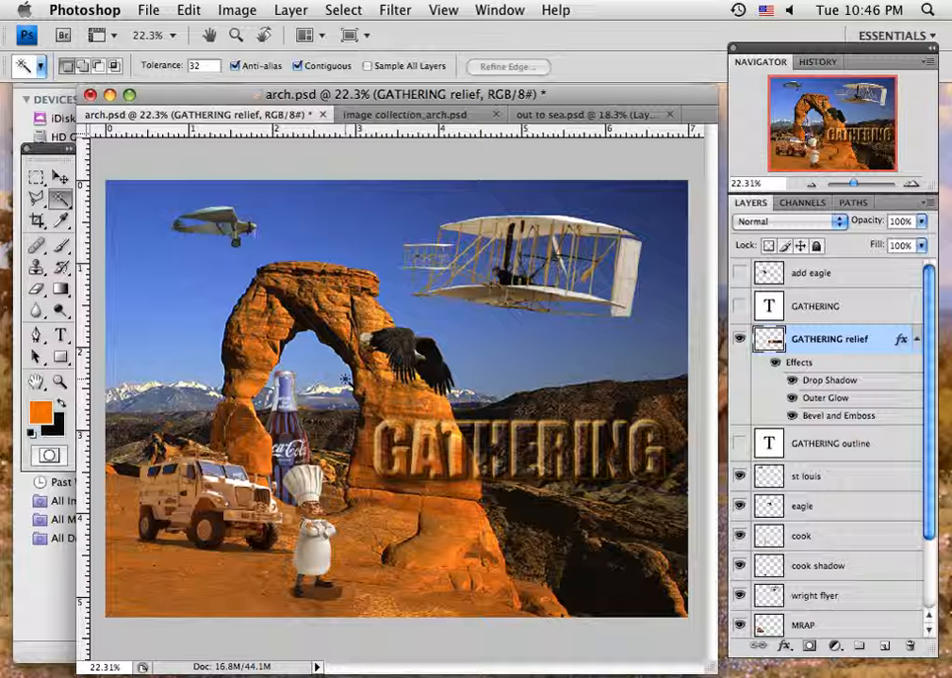
click(59, 179)
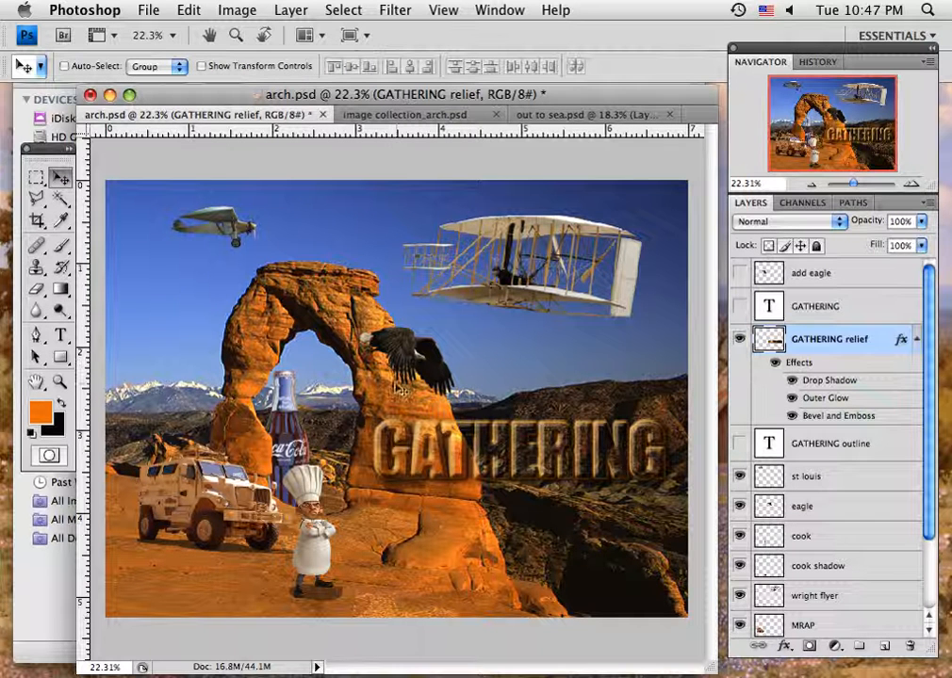
- Open the out to sea document and toggle Layer 3, Layer 2, ocean and Layer 1 visibility to compare the arch backgrounds
click(559, 118)
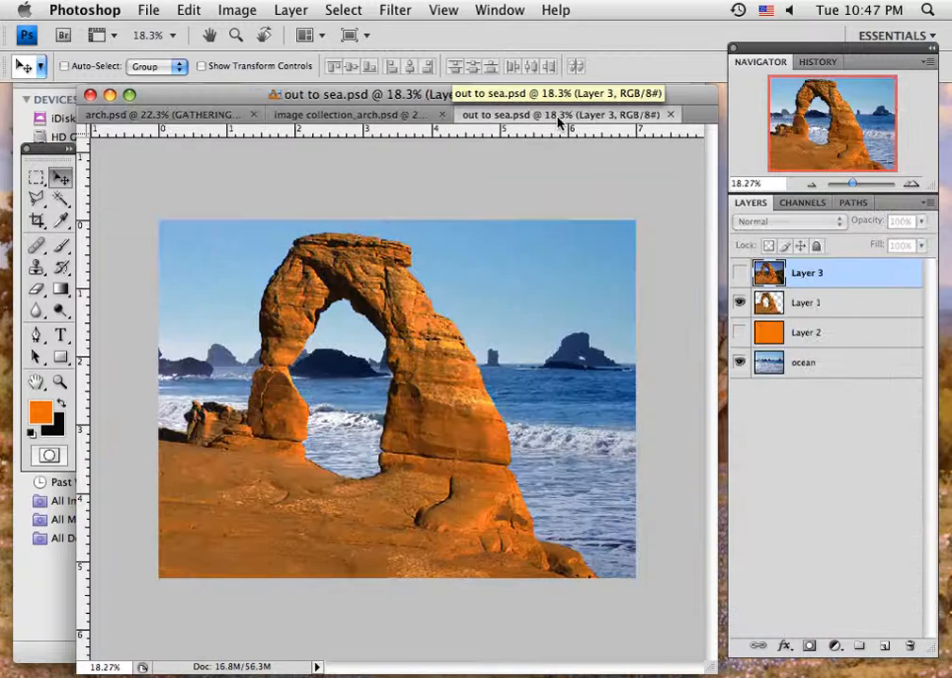
click(740, 273)
click(738, 333)
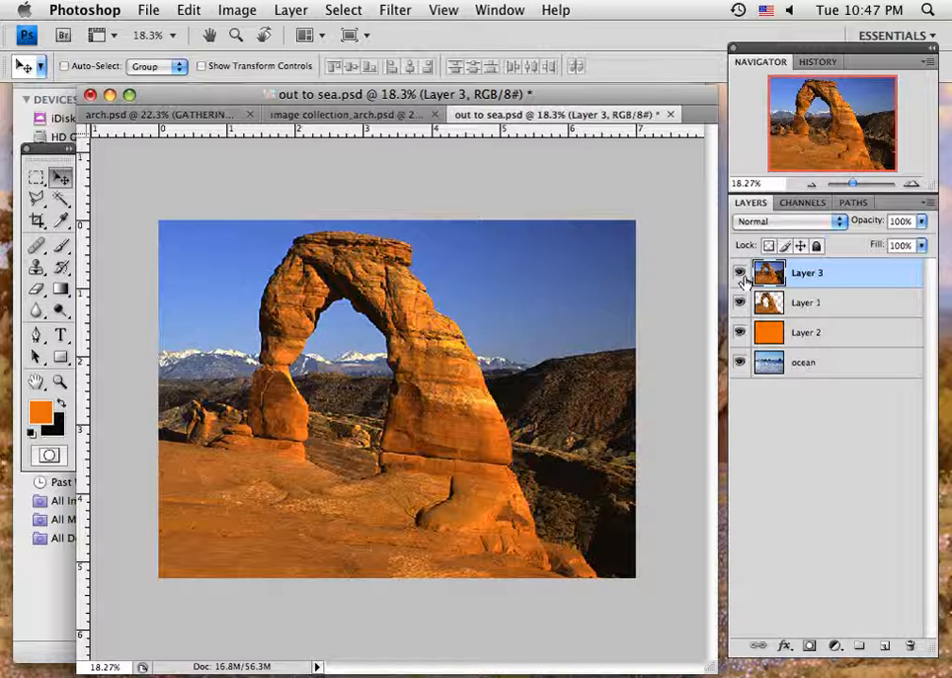
click(740, 333)
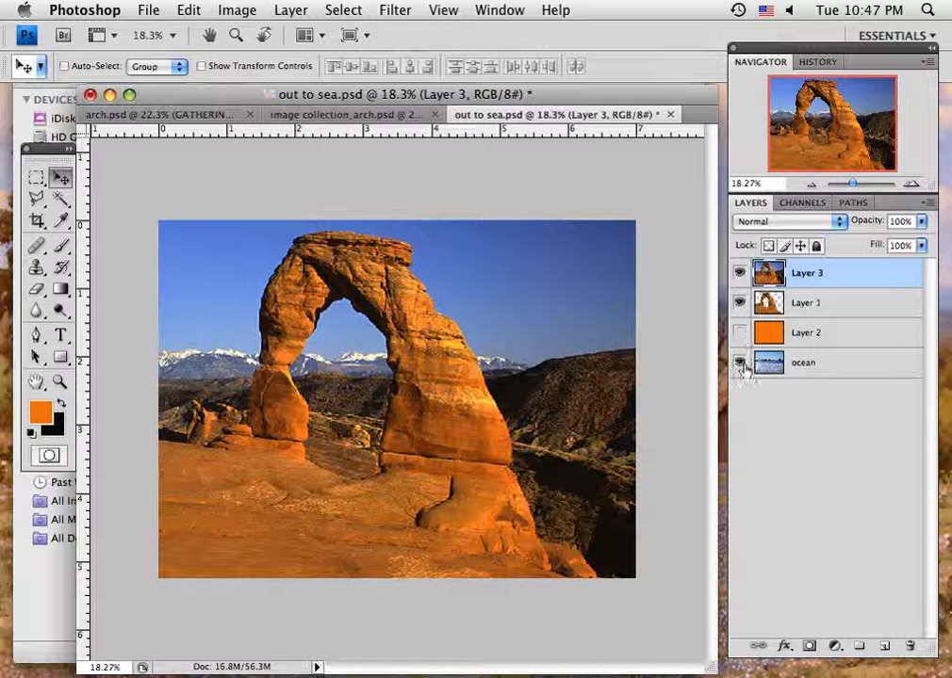
click(740, 364)
click(740, 273)
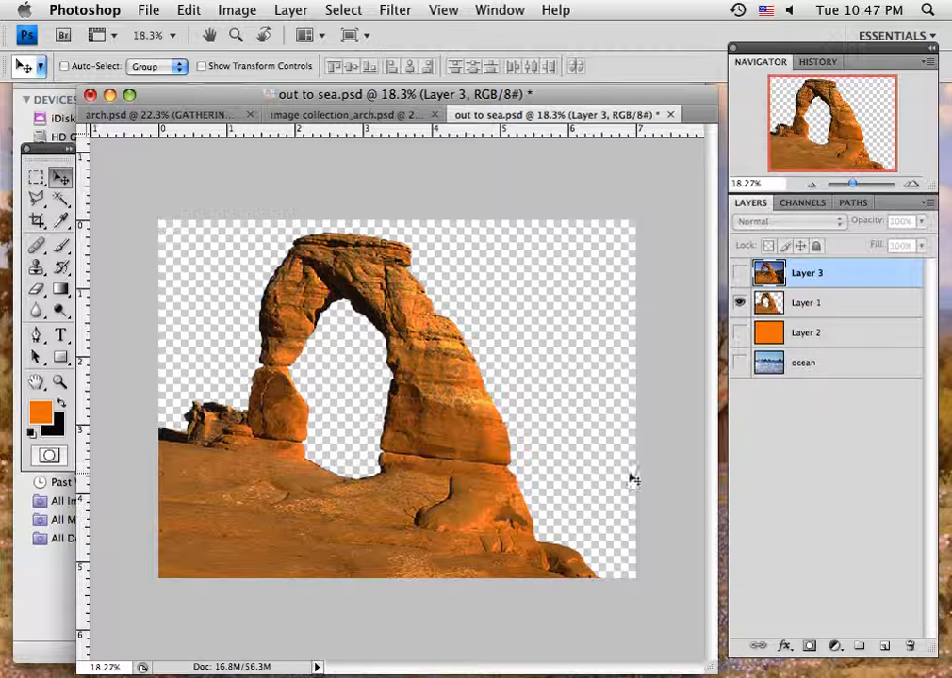
click(740, 332)
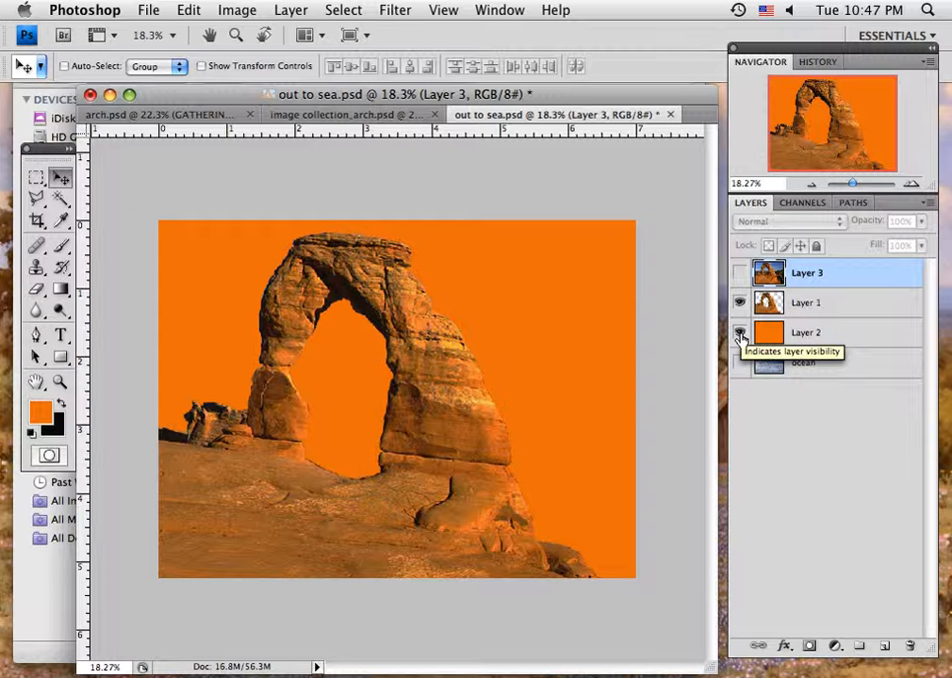
click(740, 335)
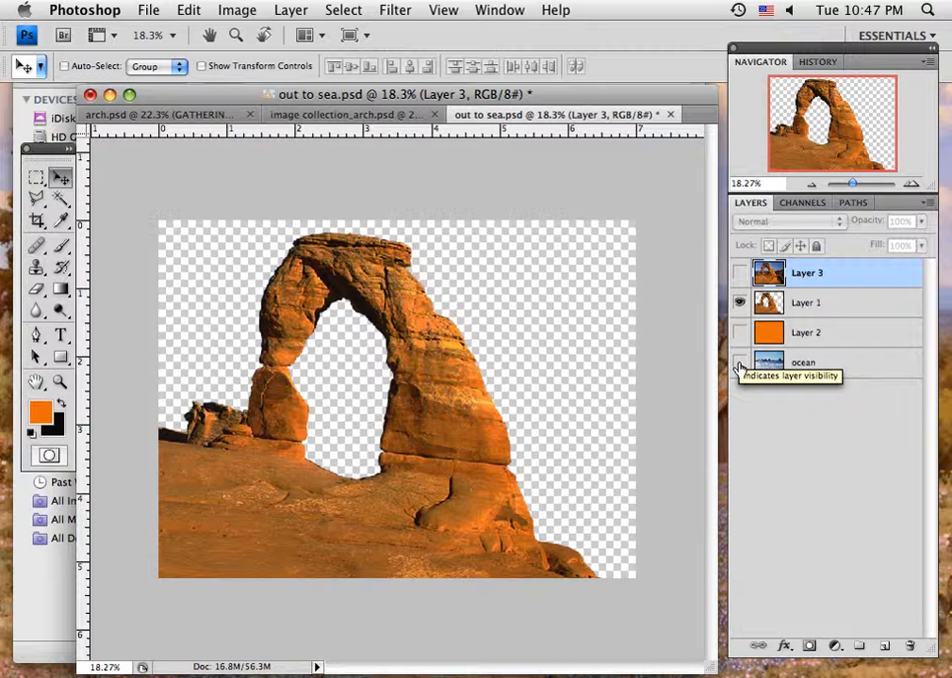
click(740, 363)
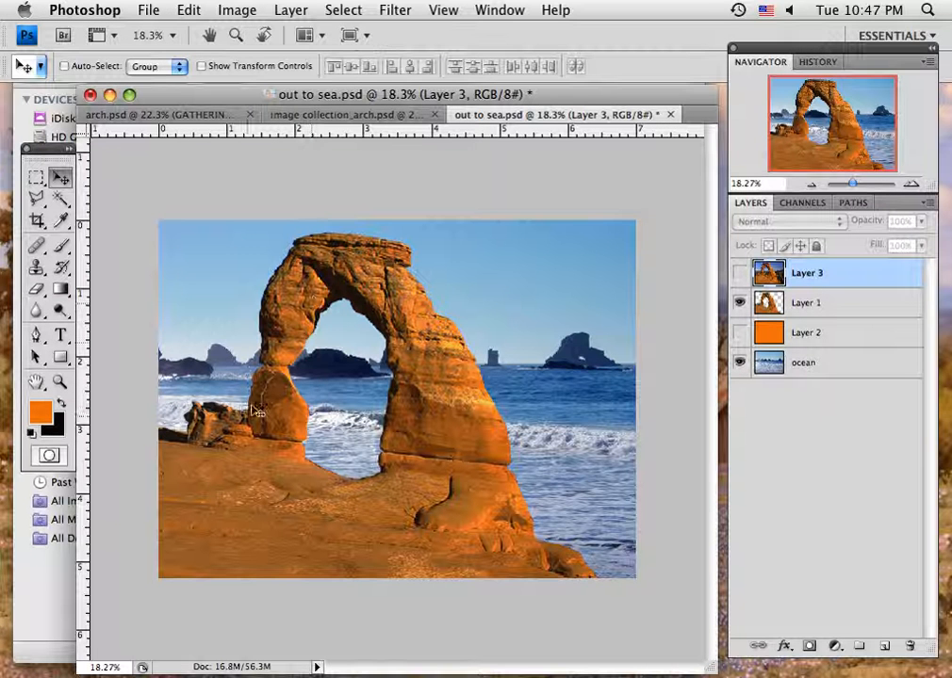
click(740, 363)
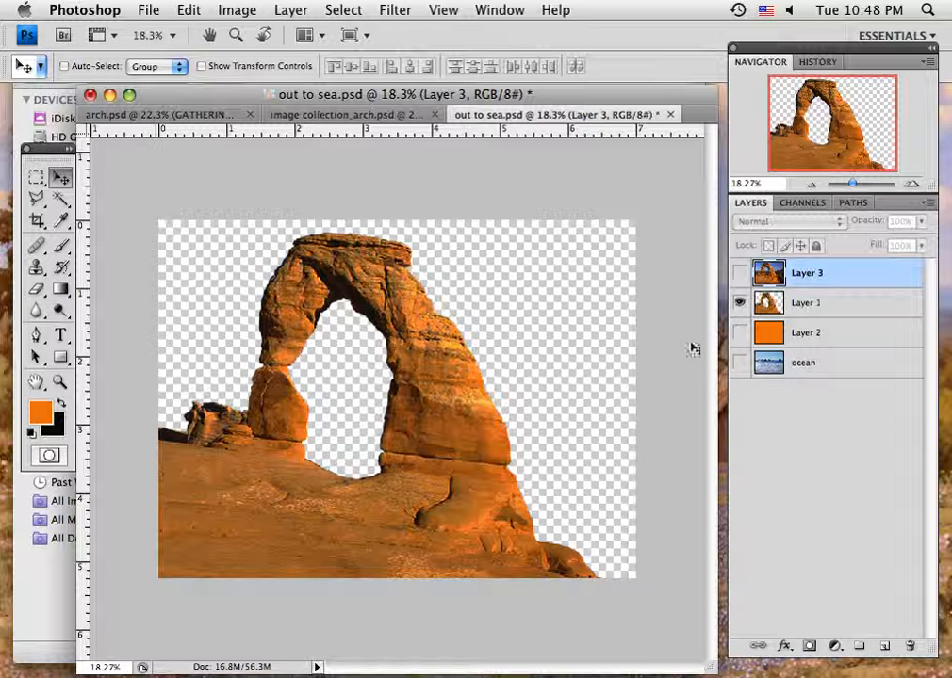
click(739, 364)
click(740, 303)
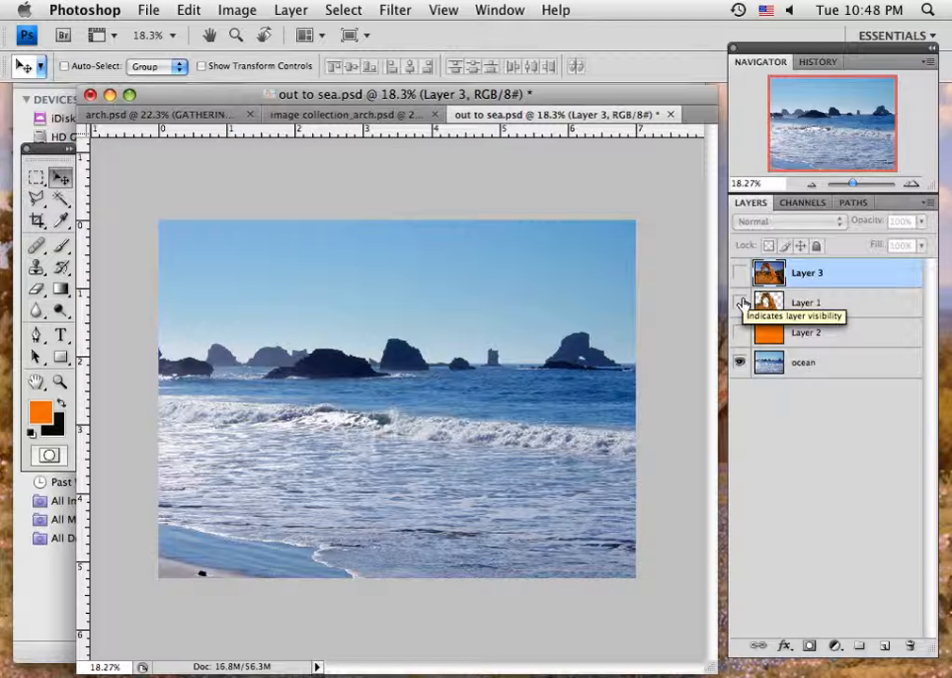
click(742, 302)
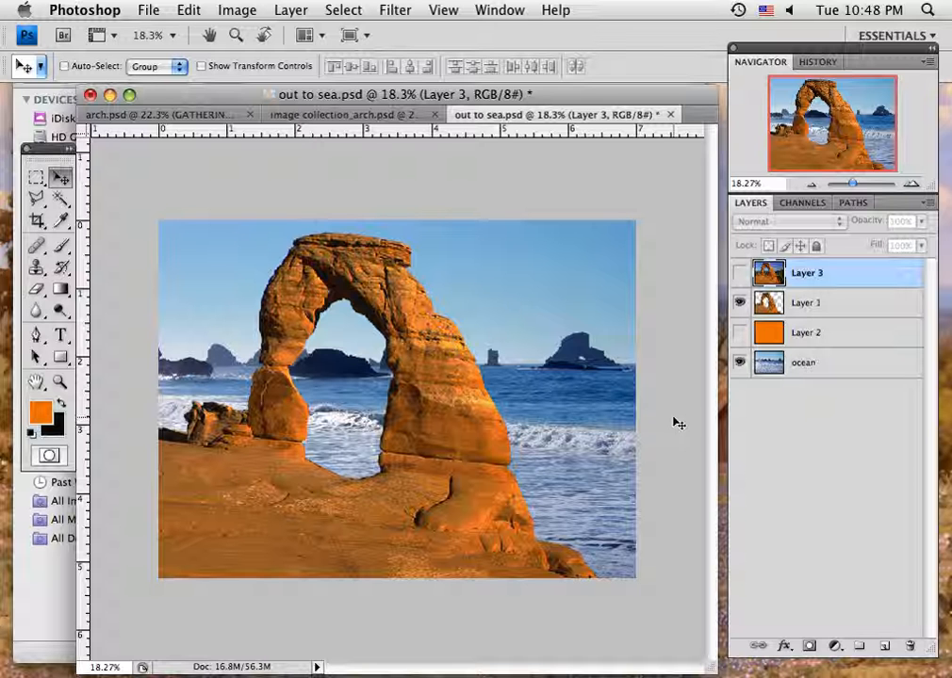
- Switch through the image collection document back to the arch.psd composition
click(305, 114)
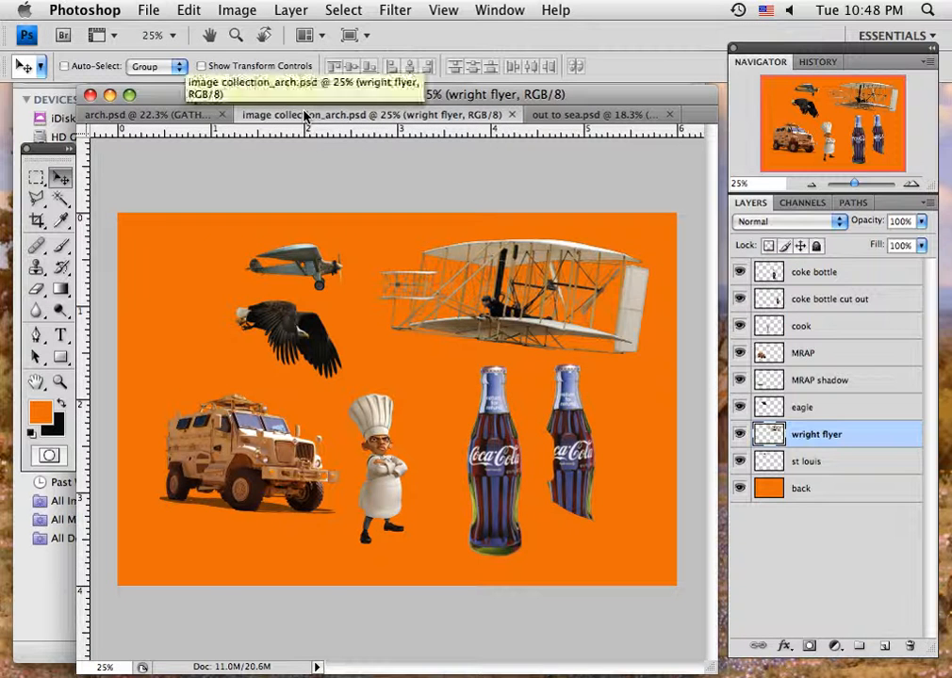
click(162, 115)
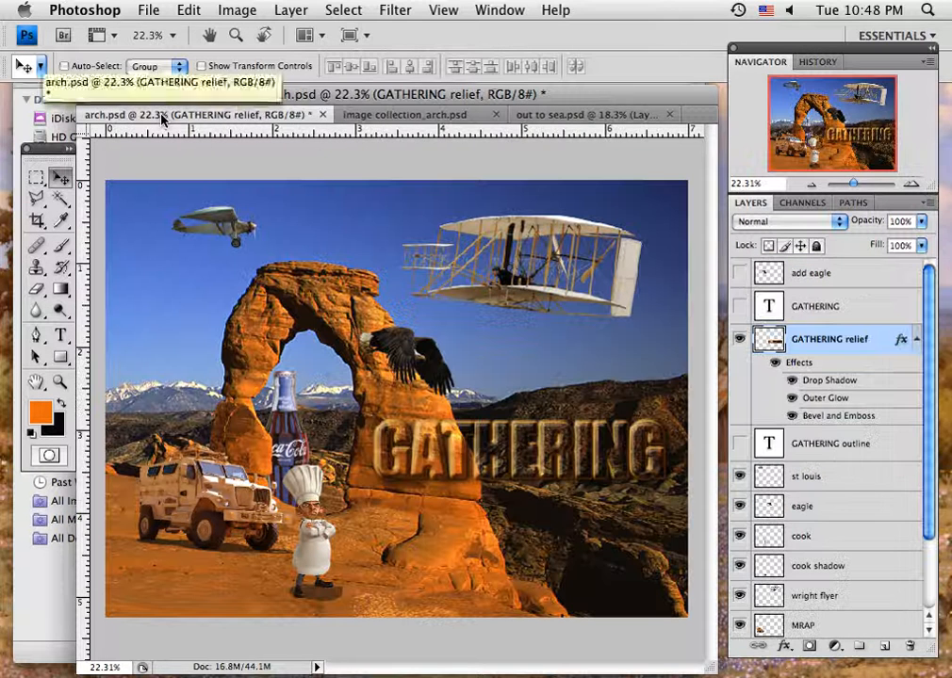